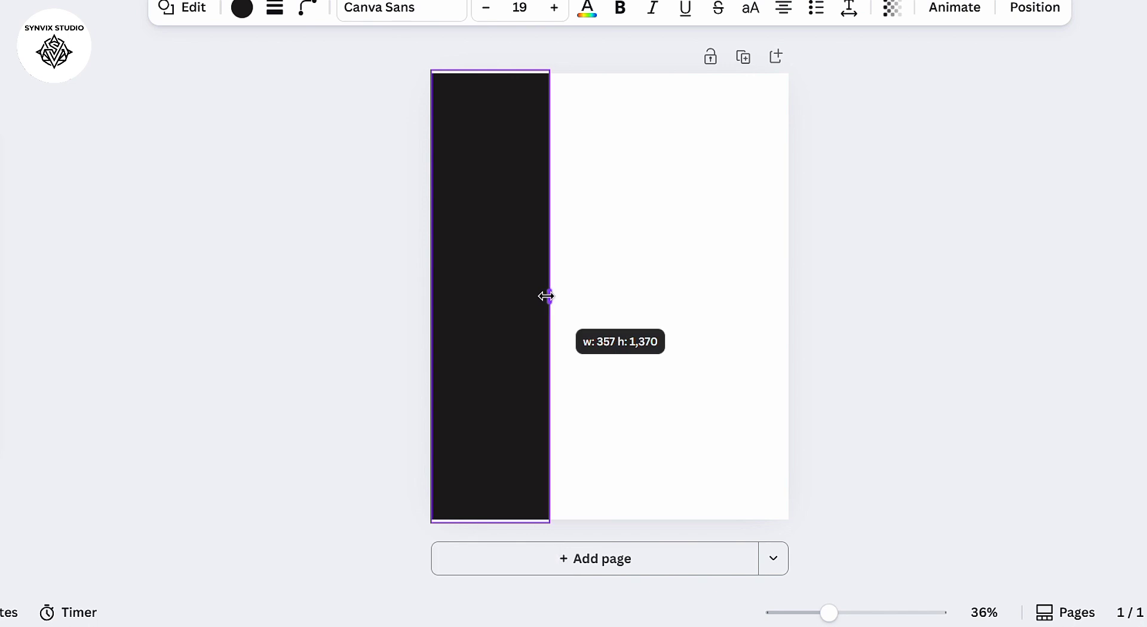
Step: Recolor the tall black rectangle with the pastel gray orange swatch #d8bf9f from the beige color results
click(242, 9)
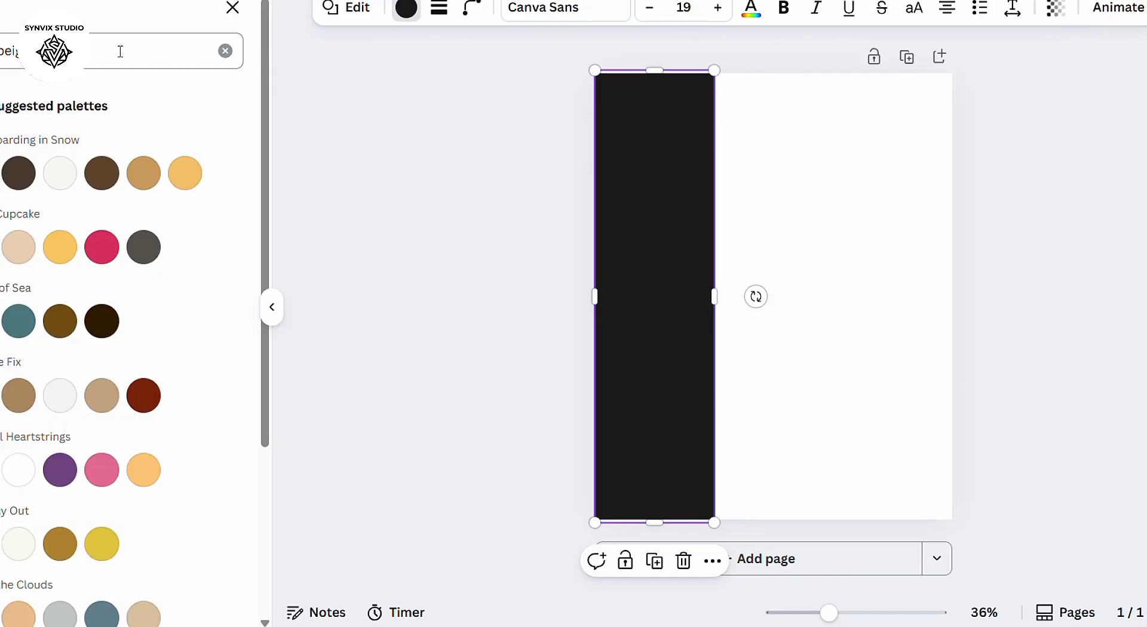
scroll(92, 186, down, 4)
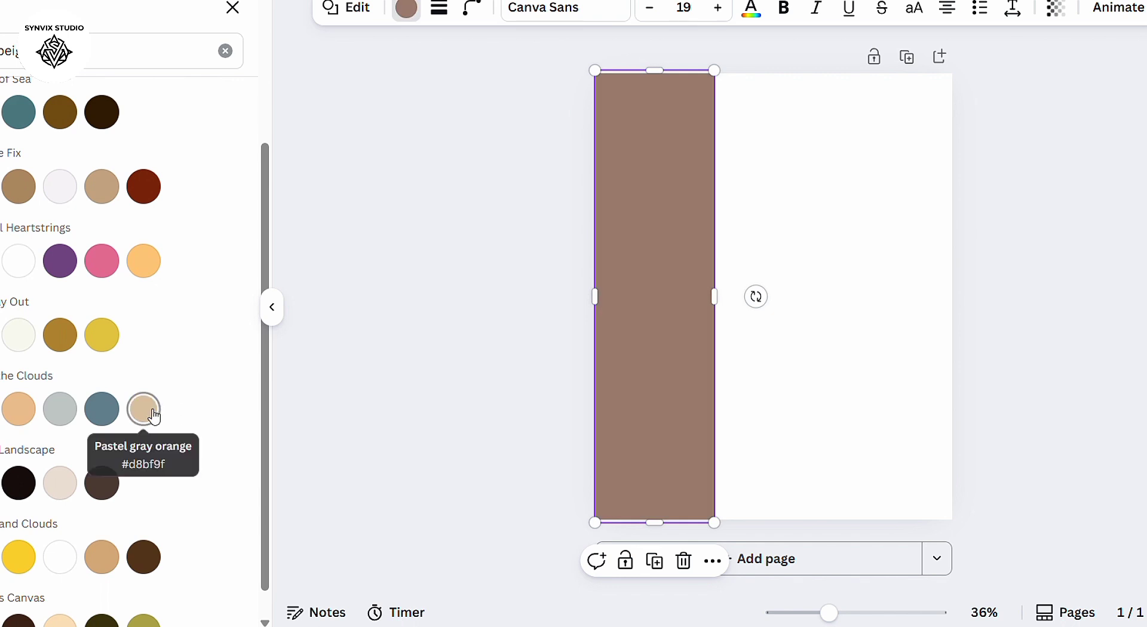
click(144, 410)
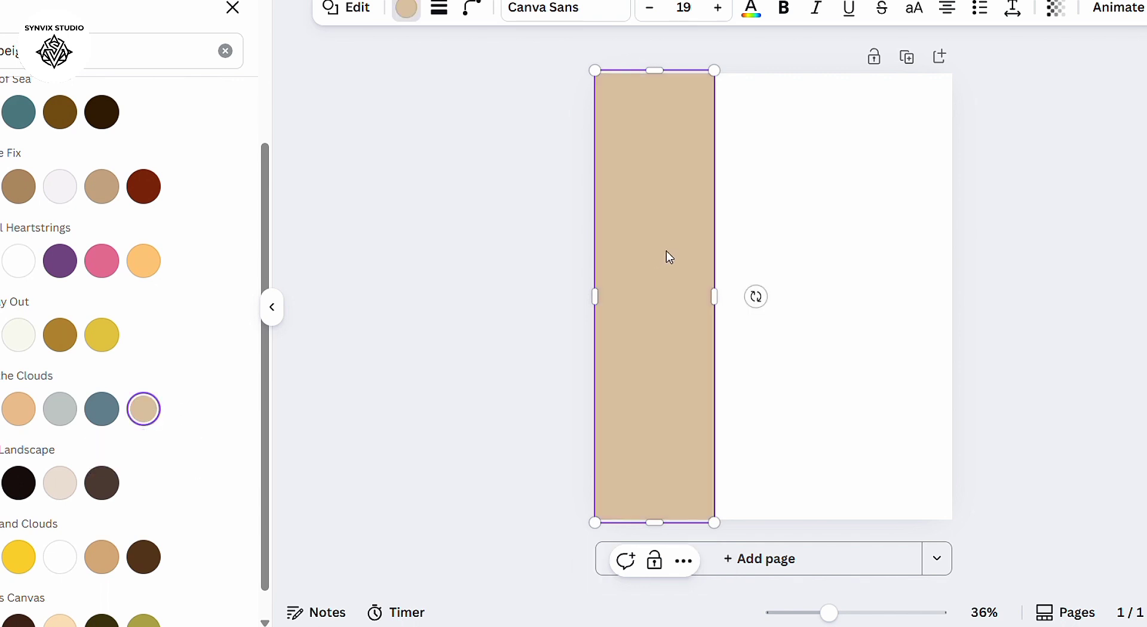
drag(717, 243, 775, 240)
key(ctrl+z)
click(800, 222)
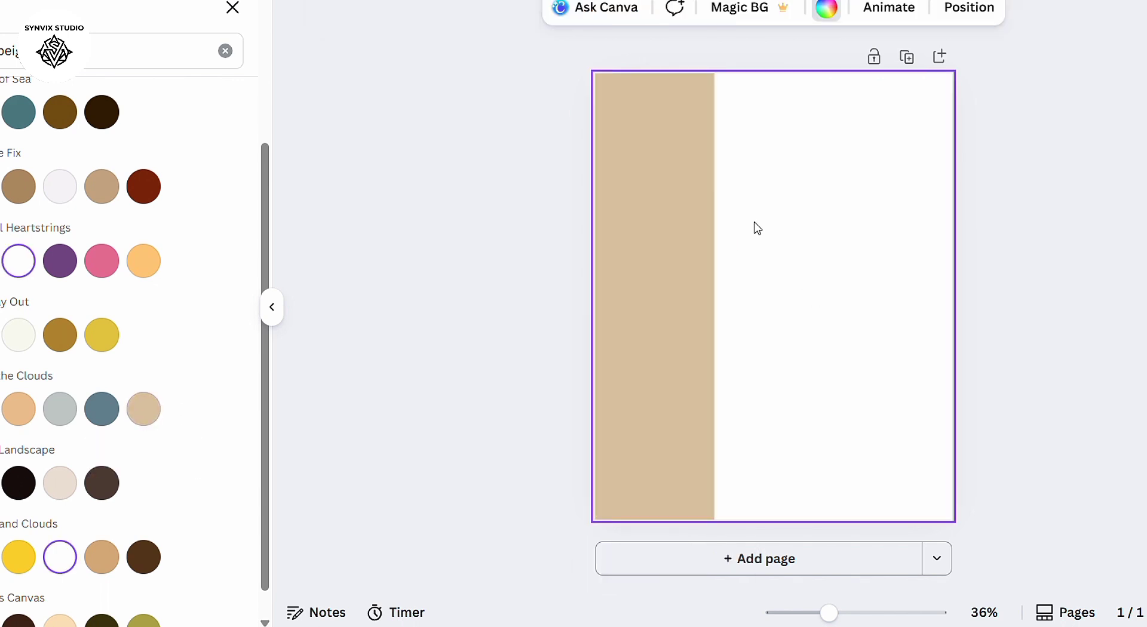
Step: Duplicate the beige rectangle twice and place the copies side by side so three vertical strips span the page
click(656, 226)
key(ctrl+d)
drag(659, 232, 767, 219)
key(ctrl+d)
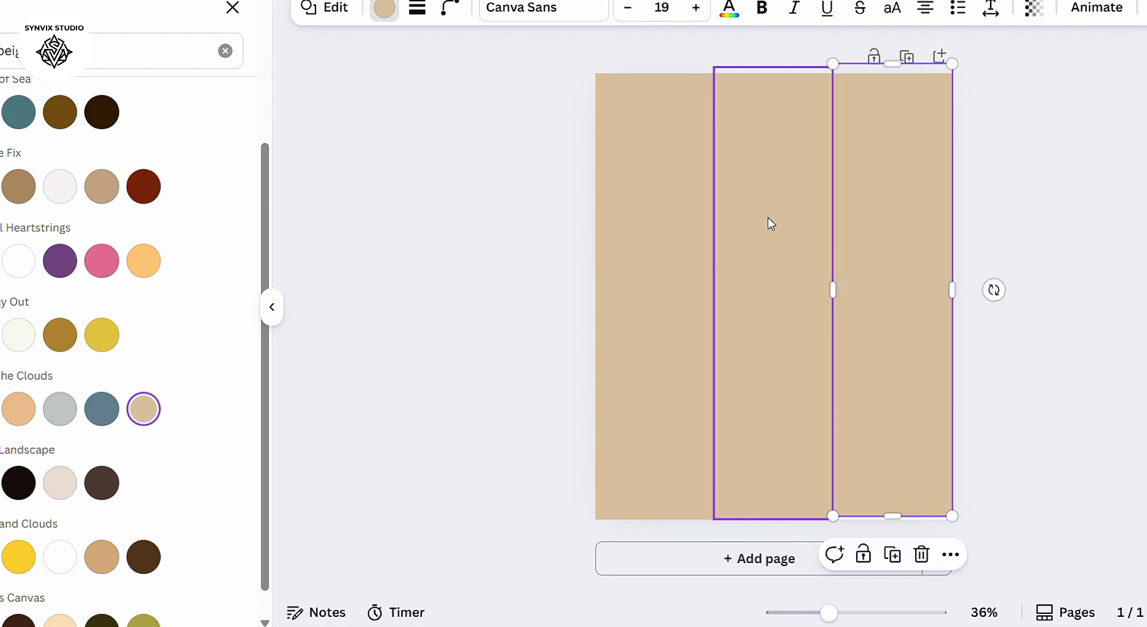
click(988, 236)
Step: Widen the middle strip slightly on both sides and extend the third strip down to the page's lower edge
click(634, 290)
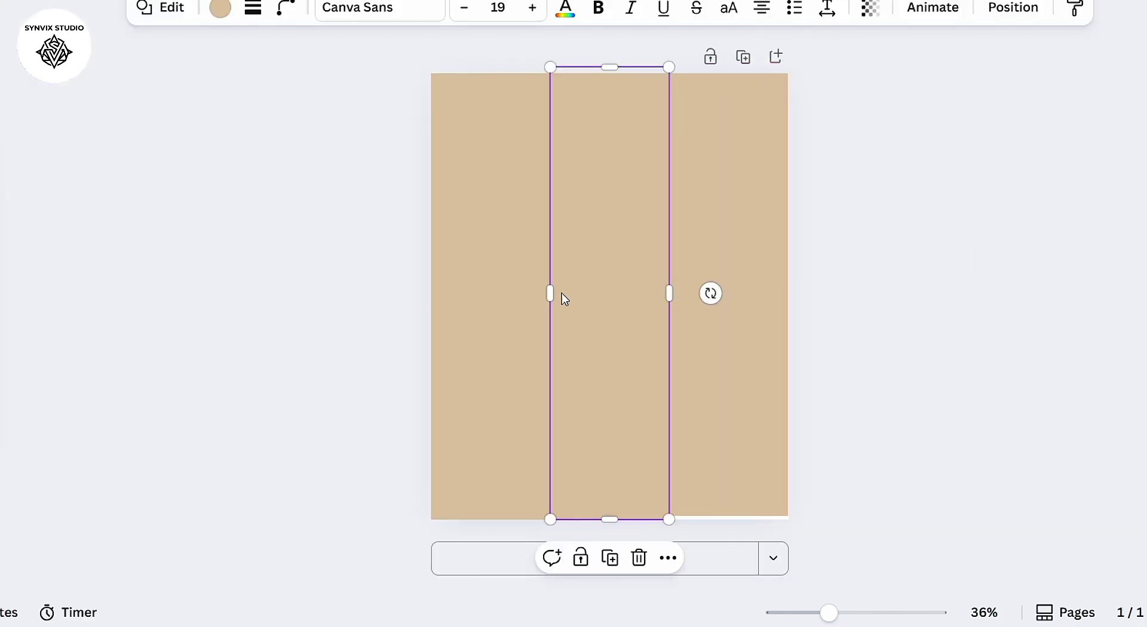
drag(555, 290, 541, 297)
drag(668, 291, 670, 292)
click(747, 482)
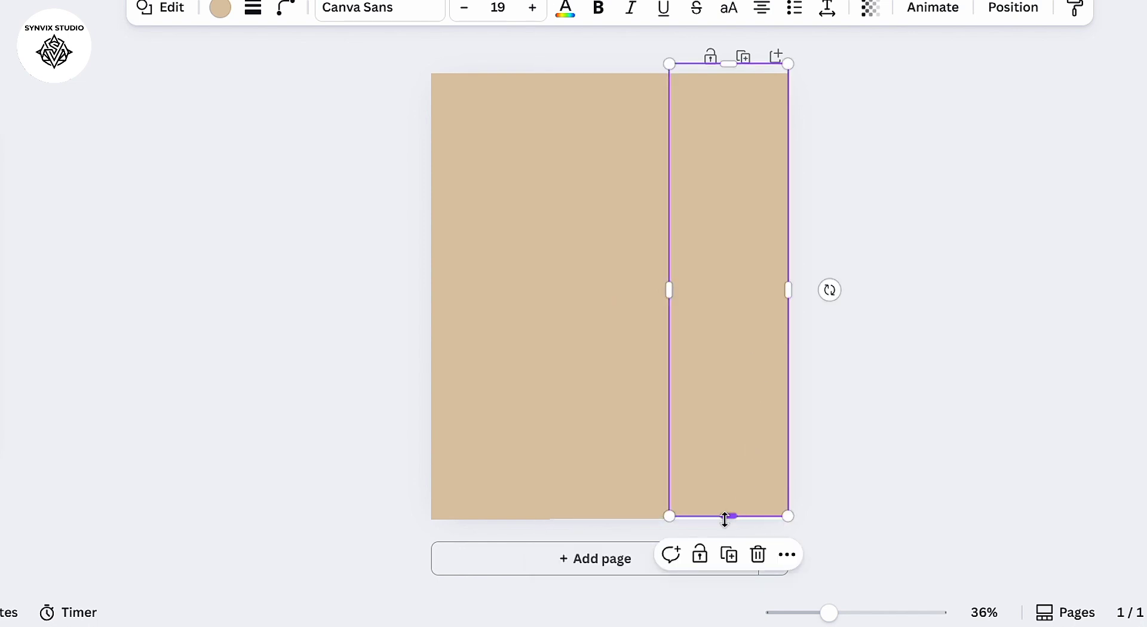
click(852, 404)
Step: Recolor only the middle strip with the light peach-beige swatch from the Cupcake palette
click(565, 289)
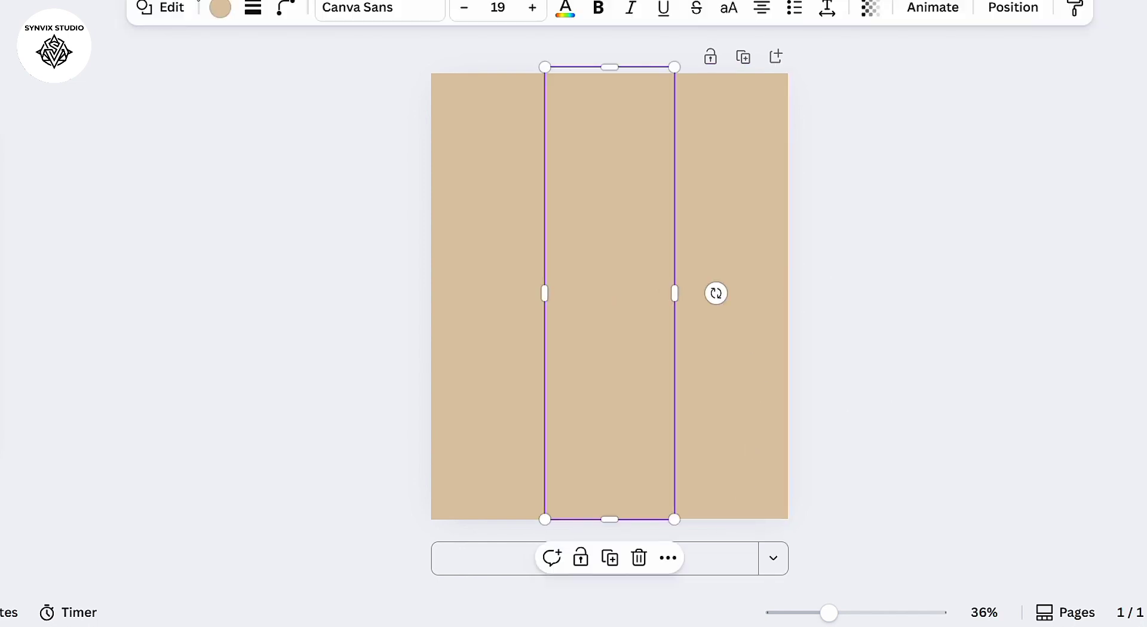
click(220, 8)
click(18, 206)
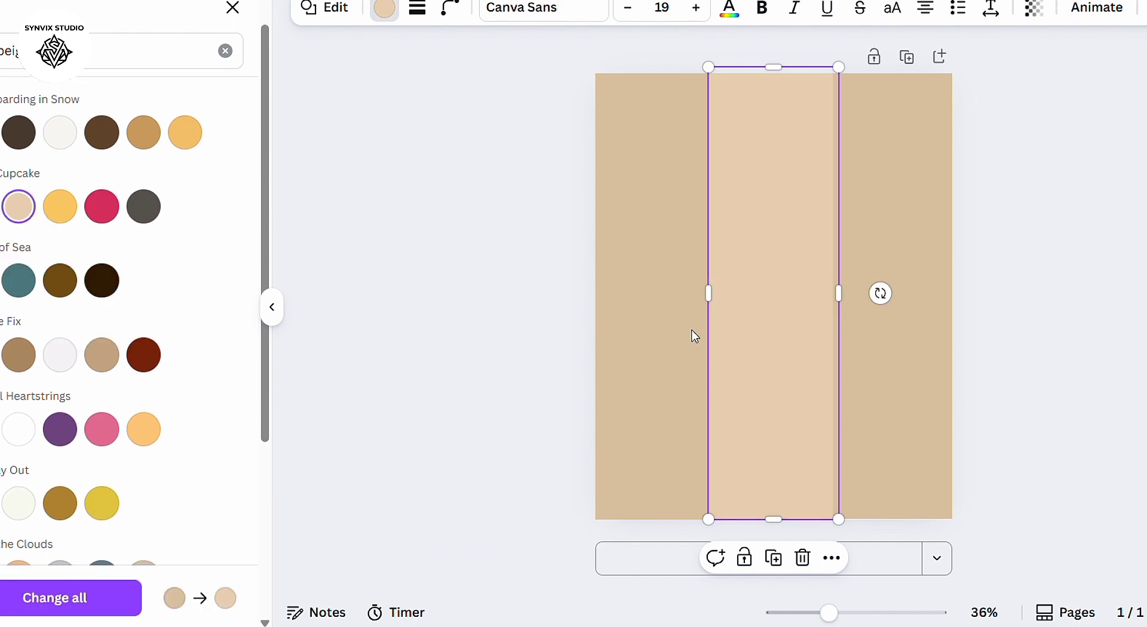
click(1020, 320)
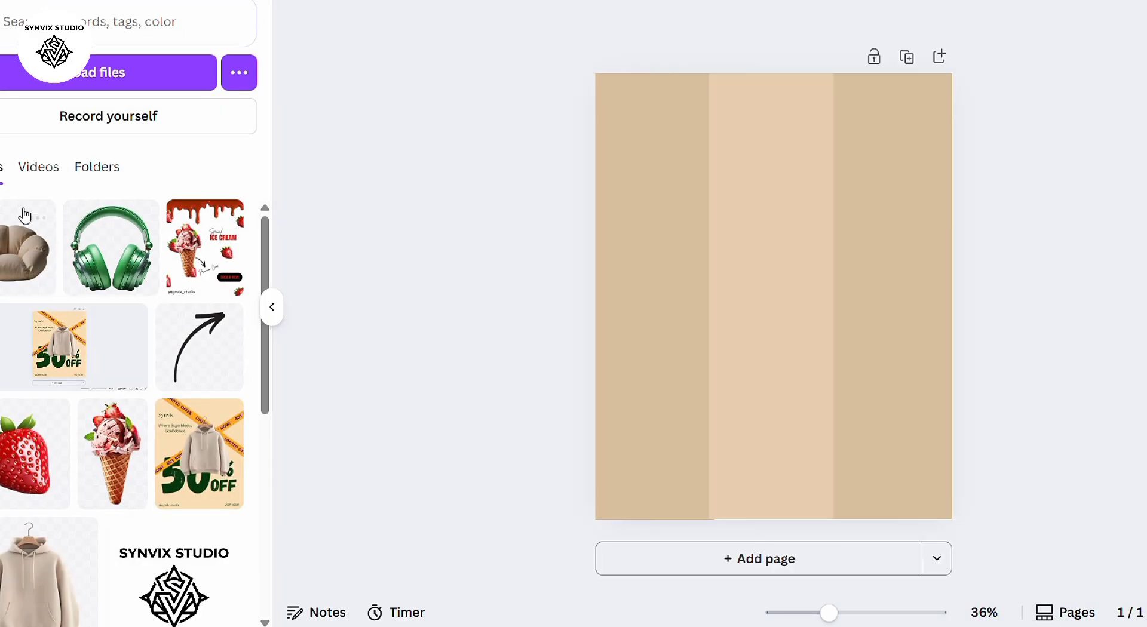
Step: Add the uploaded beige armchair image to the page and crop away its empty upper and lower margins
click(30, 239)
click(269, 313)
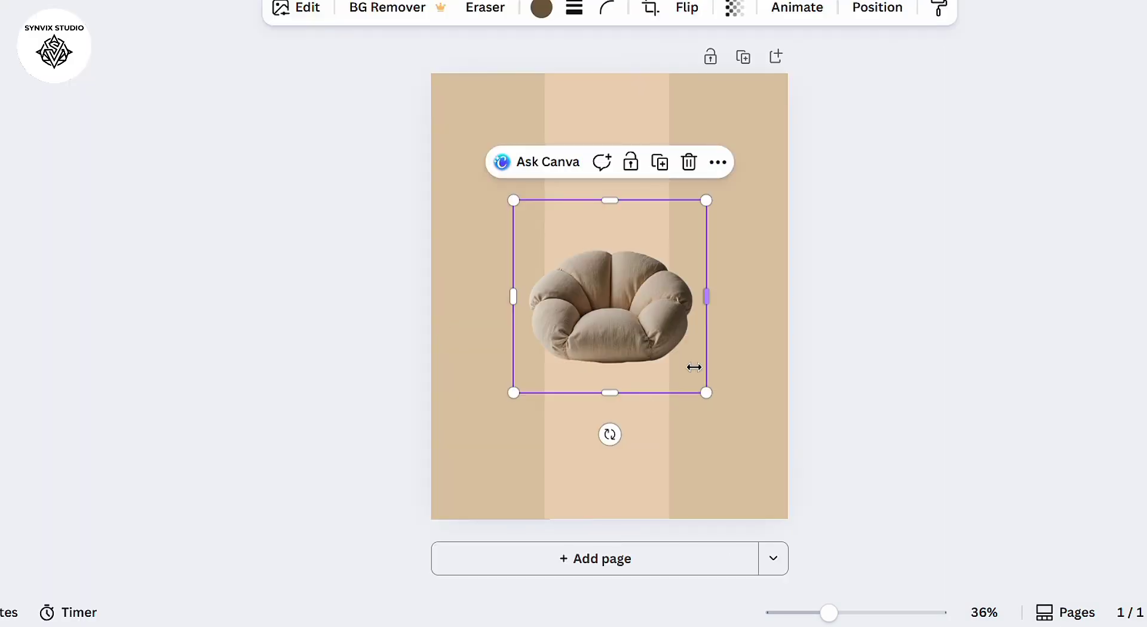
drag(613, 380, 615, 358)
drag(617, 203, 615, 246)
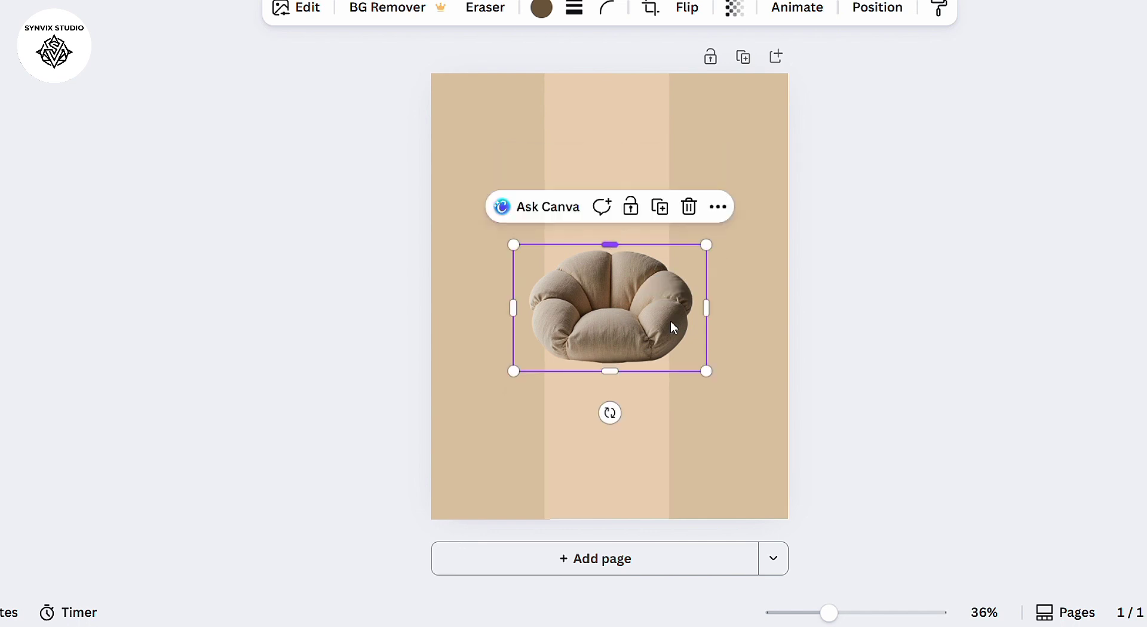
Step: Enlarge the armchair to about three quarters of the page width and center it slightly below the page's middle
drag(710, 375, 674, 333)
click(771, 286)
click(675, 309)
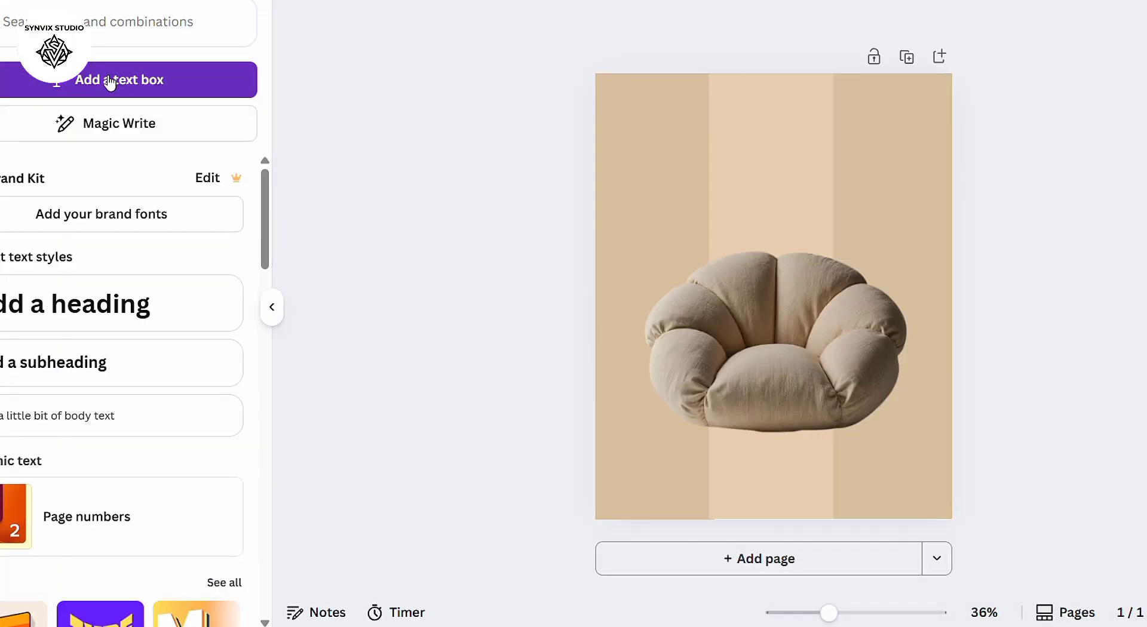
Step: Add a text box reading "FURNITURE" and enlarge it to about font size 60.9
click(77, 80)
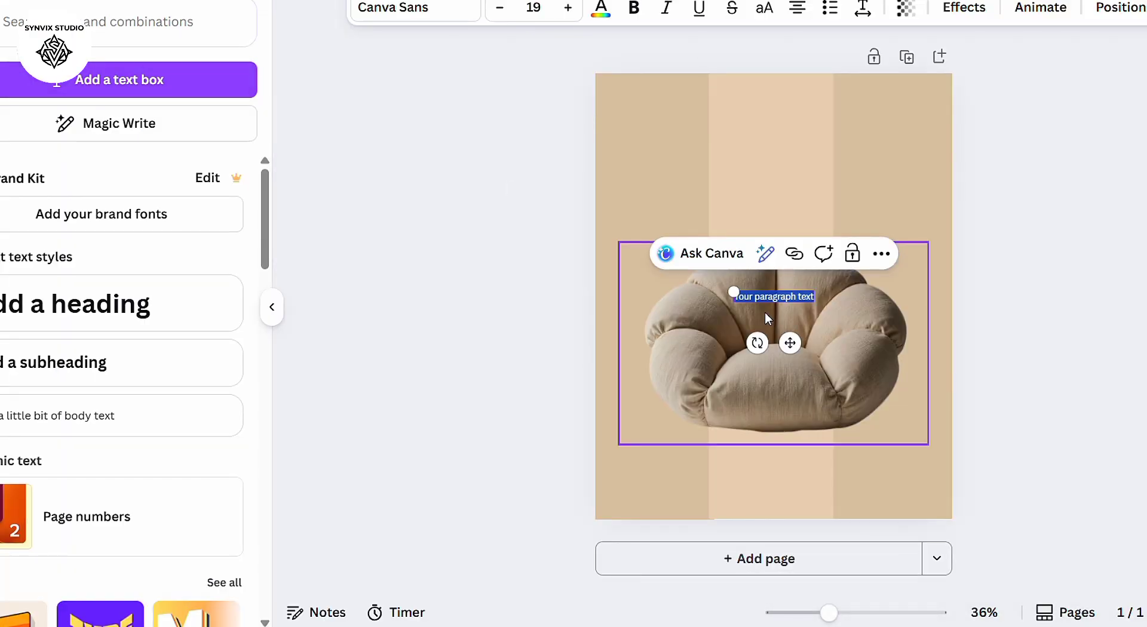
text(FURNITURE)
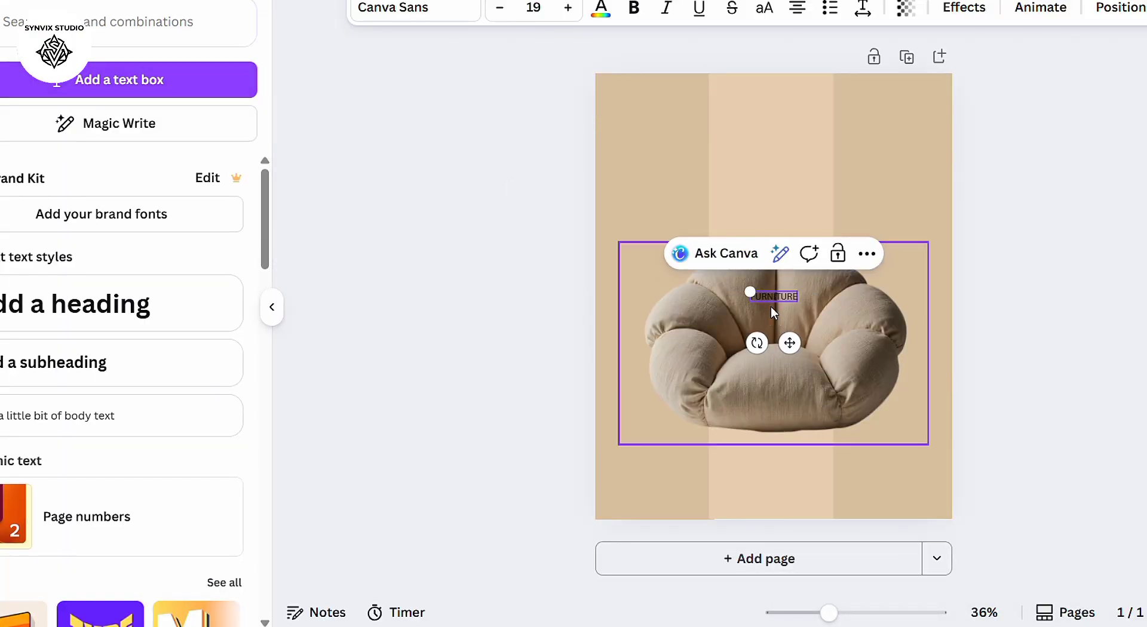
drag(748, 291, 647, 270)
Step: Change the font of the FURNITURE text to Norwester
double_click(735, 287)
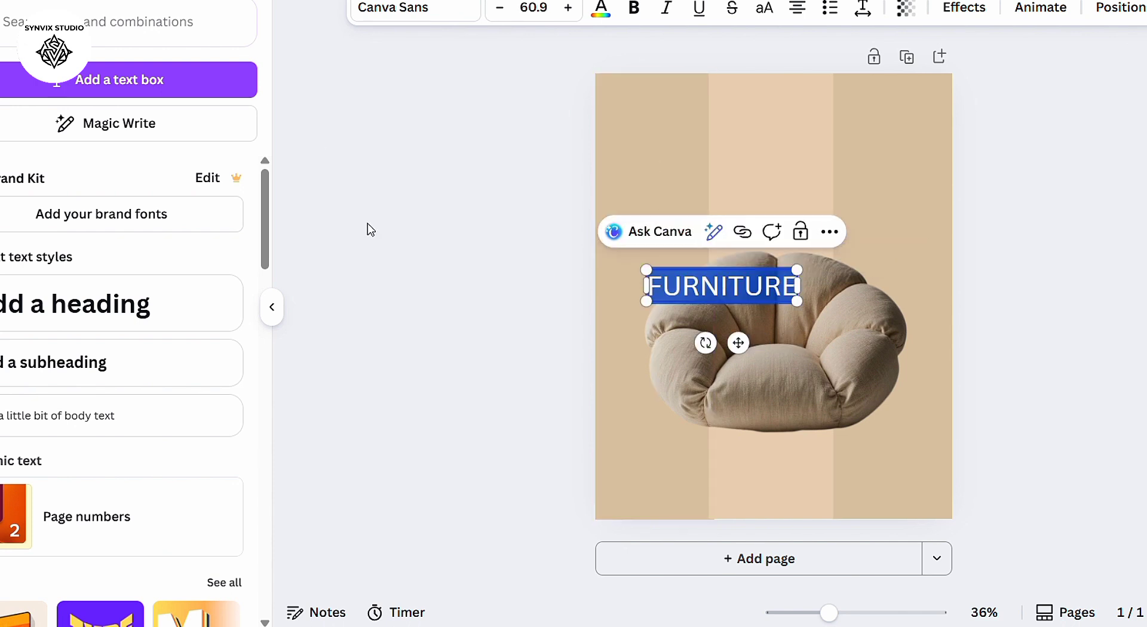
click(399, 13)
click(113, 96)
text(Norwester)
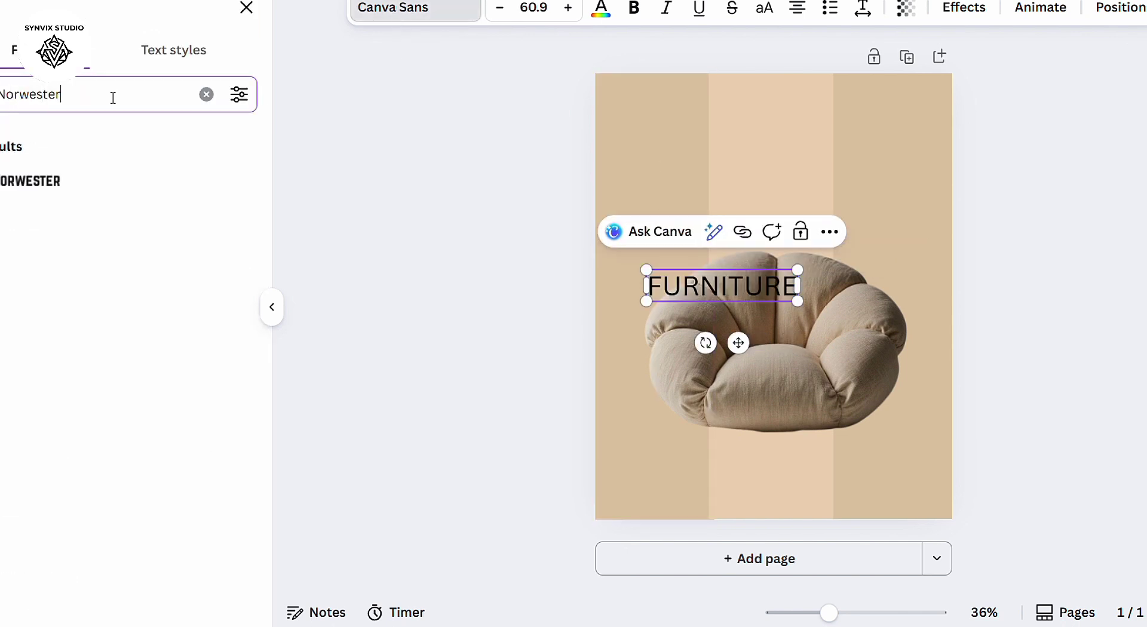
click(52, 184)
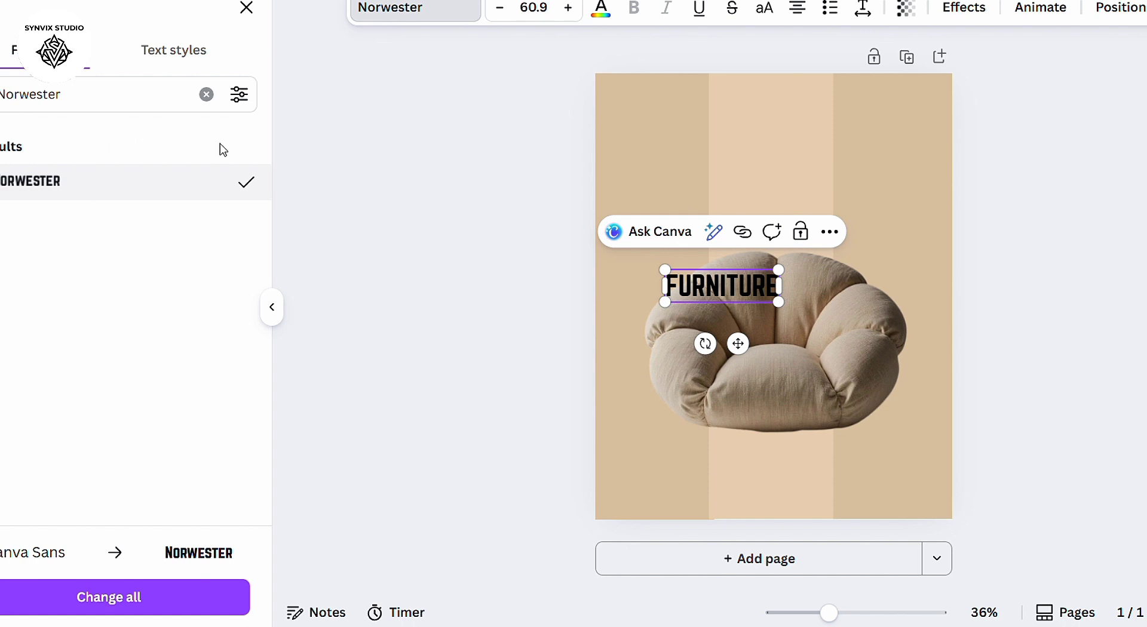
click(246, 8)
Step: Enlarge the FURNITURE heading to about size 173 and center it across the page over the armchair's upper part
drag(779, 302, 936, 413)
drag(865, 307, 831, 239)
mouse_move(631, 201)
mouse_down()
mouse_move(595, 192)
mouse_move(642, 191)
mouse_up()
drag(764, 236, 783, 241)
Step: Send the FURNITURE heading behind the armchair and shift it down slightly so the chair overlaps the letters
right_click(784, 242)
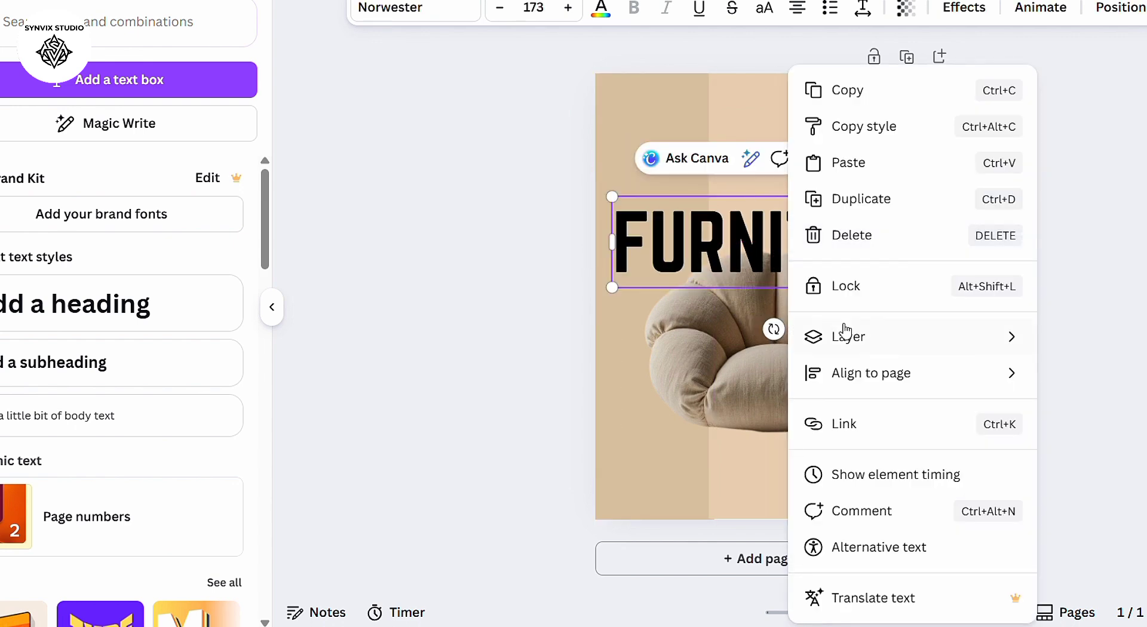
mouse_move(850, 336)
click(740, 404)
drag(898, 237, 898, 246)
click(1023, 276)
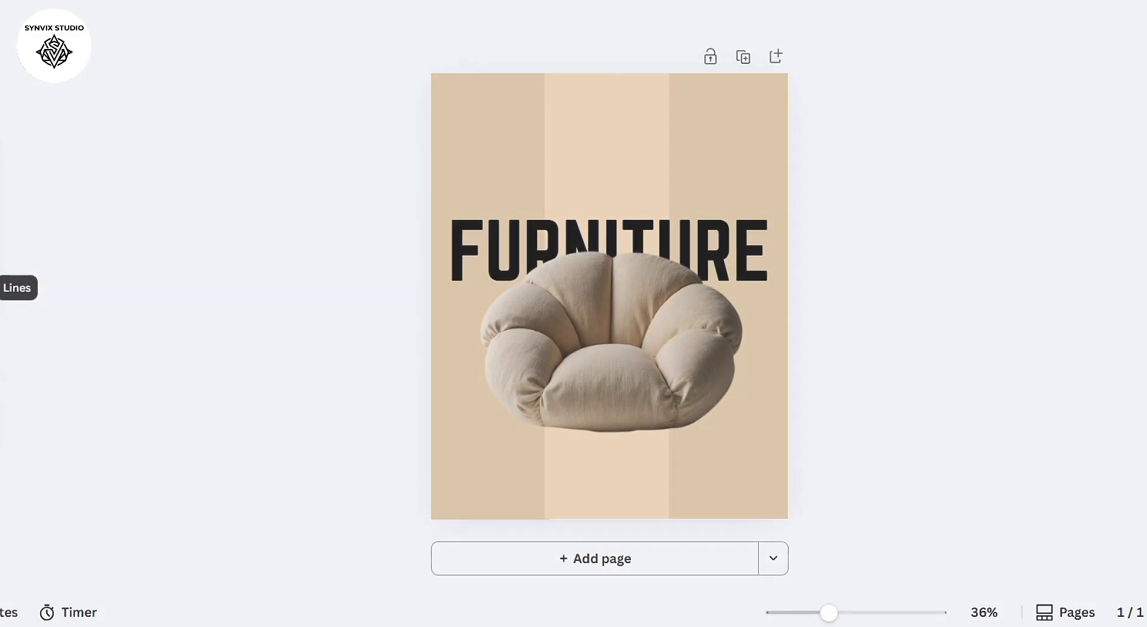
Step: Add a straight black line with stroke weight 17 and rounded end points
click(1, 289)
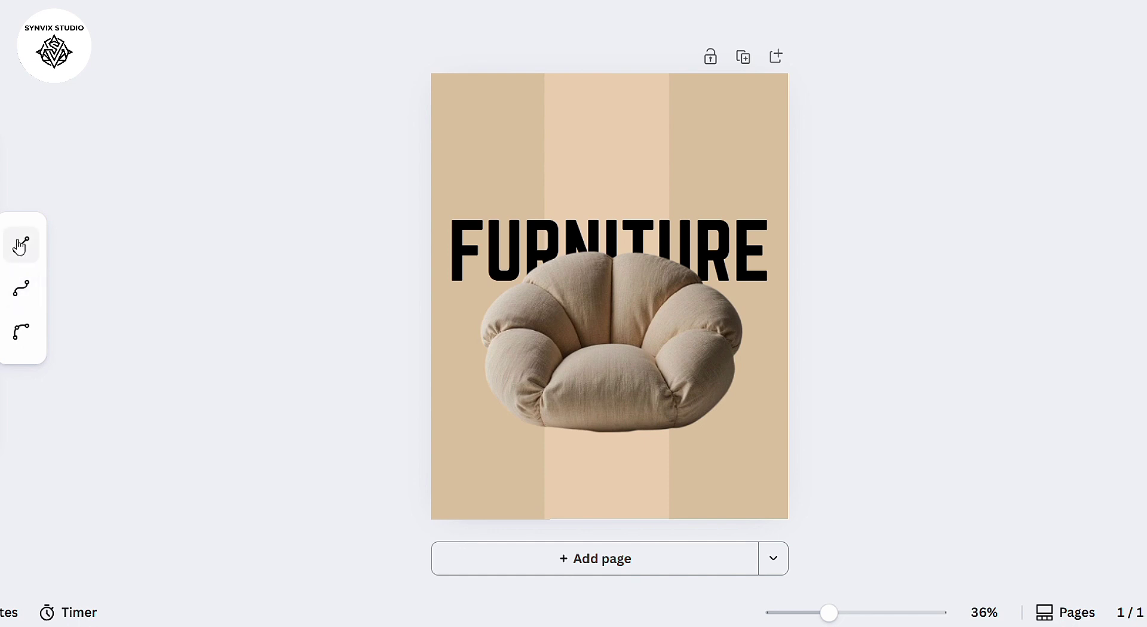
click(21, 244)
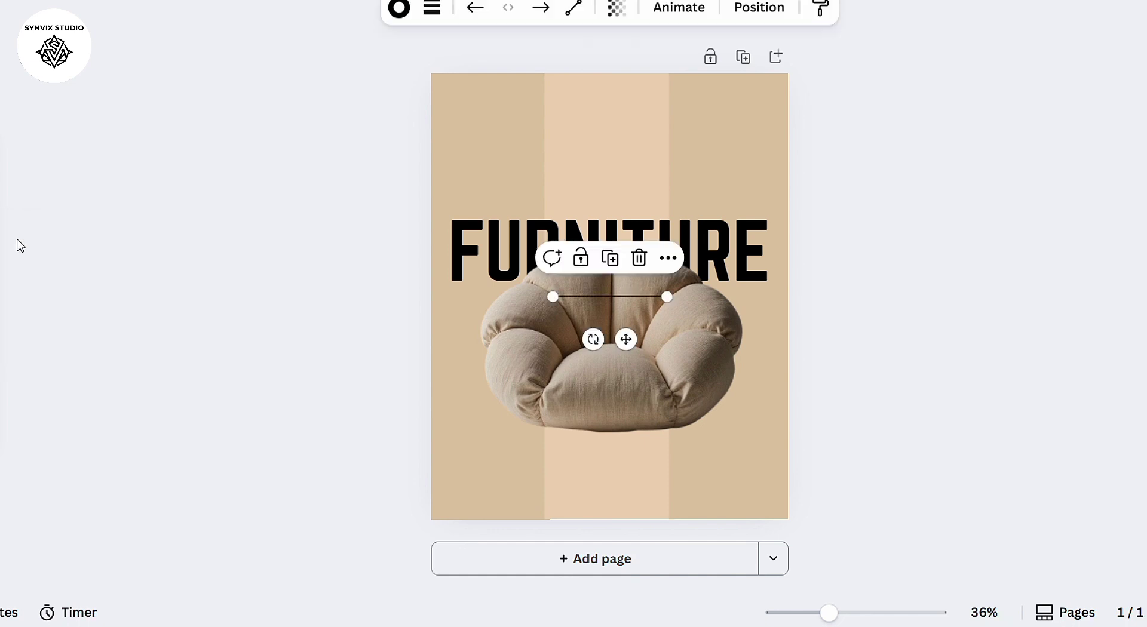
click(432, 11)
drag(323, 174, 347, 178)
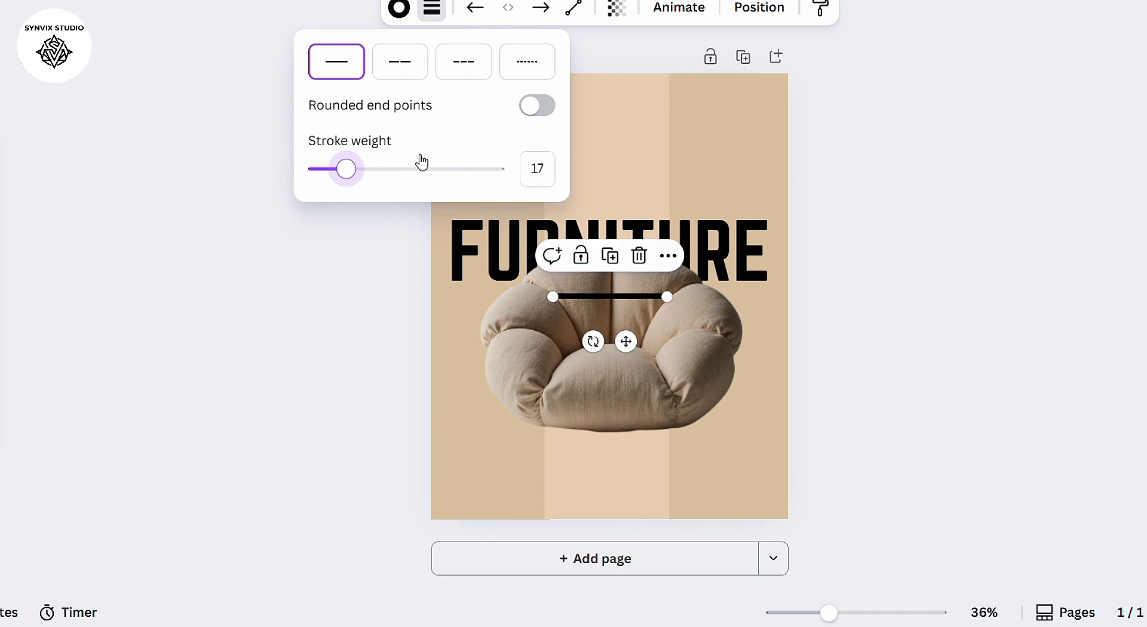
click(550, 109)
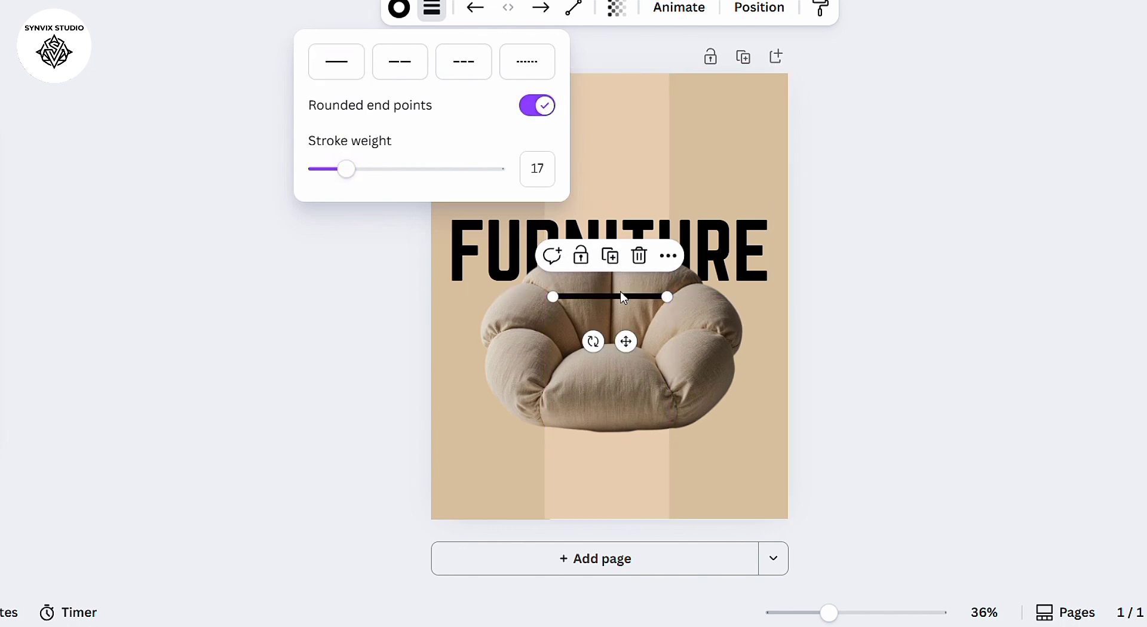
Step: Move the line above the FURNITURE heading and stretch both ends to about the heading's full width
drag(627, 339, 626, 177)
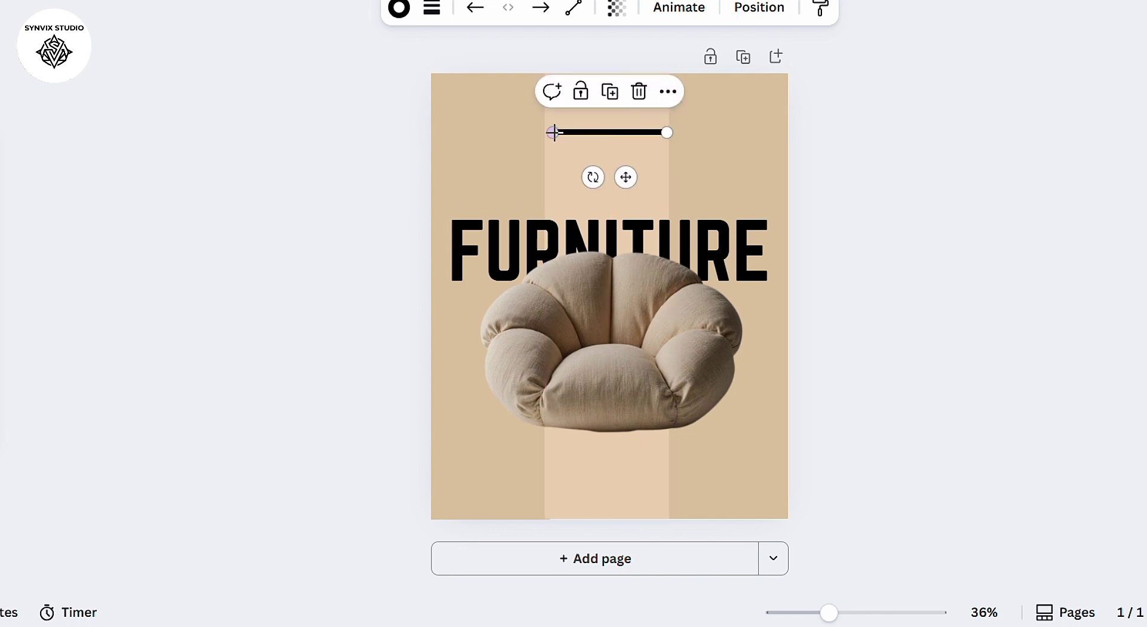
drag(545, 132, 448, 132)
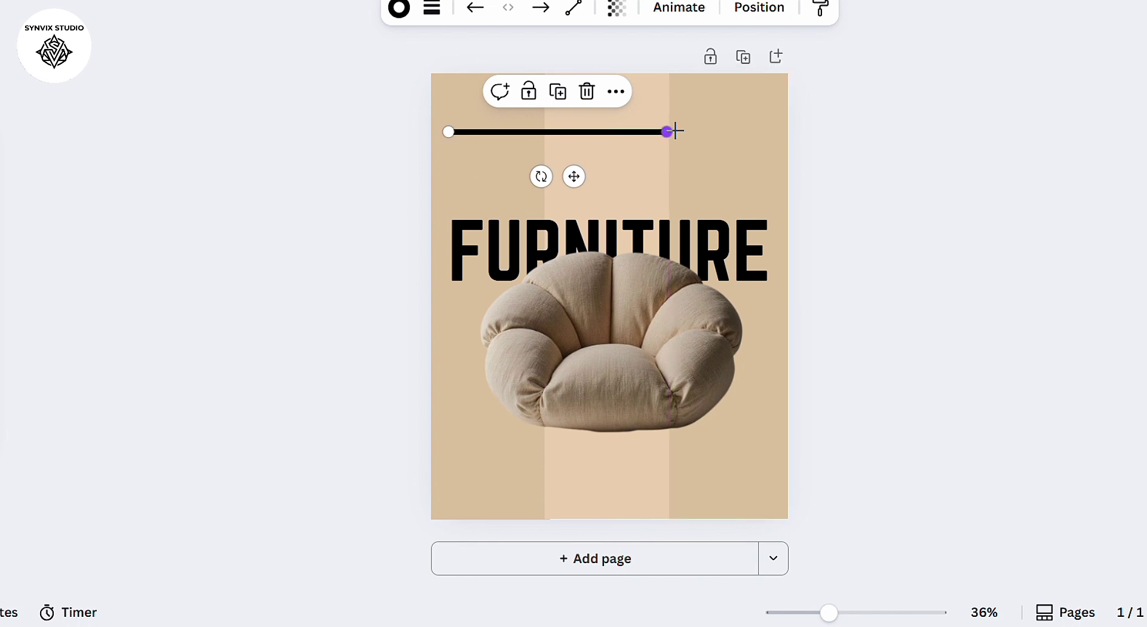
drag(675, 131, 768, 128)
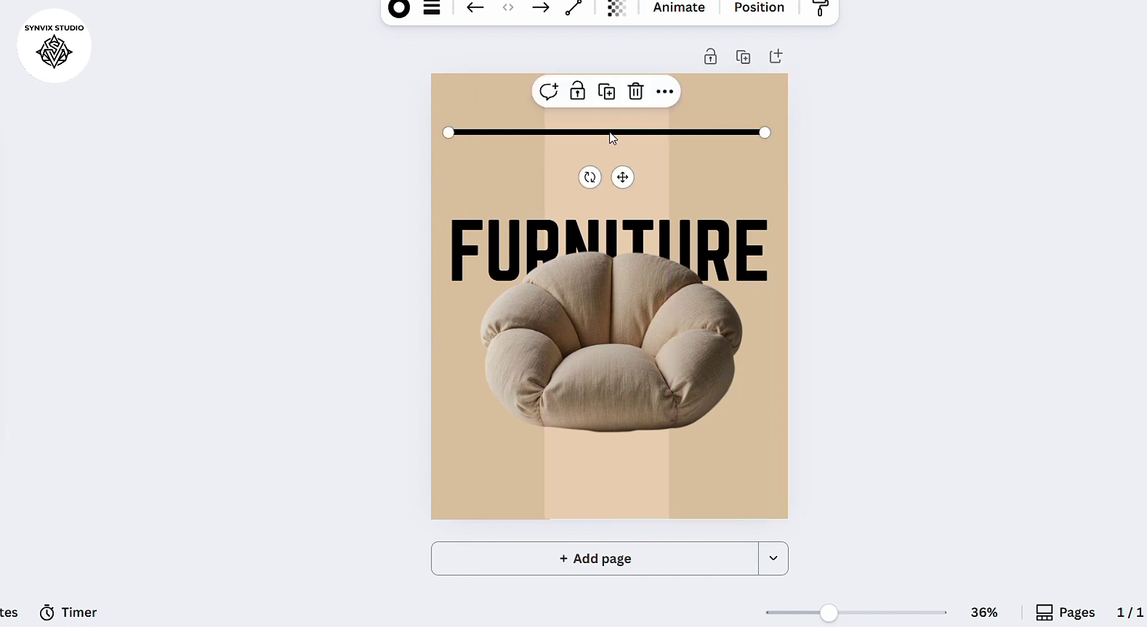
drag(613, 135, 612, 145)
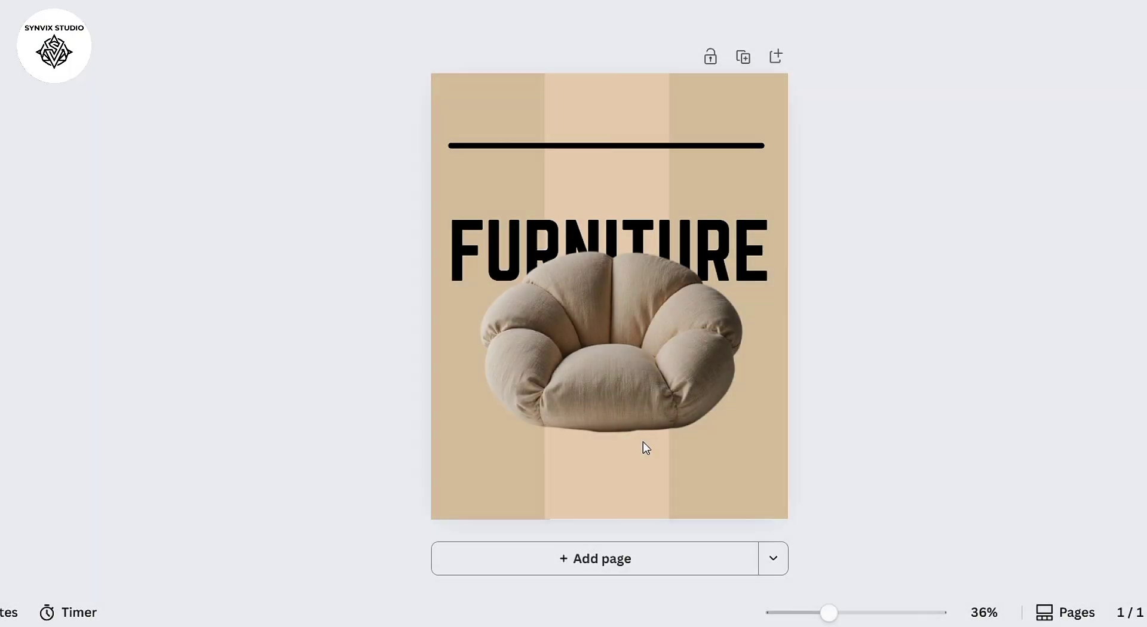
Step: Paste the black pill shape, shrink it to about half size and center it below the armchair
key(ctrl+v)
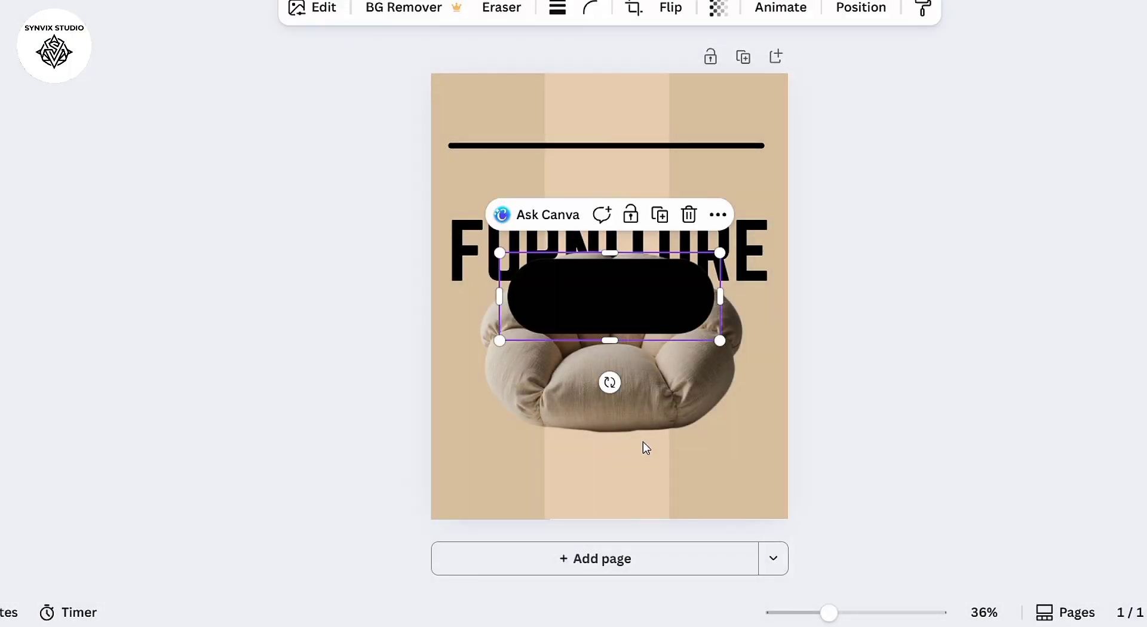
drag(720, 339, 618, 483)
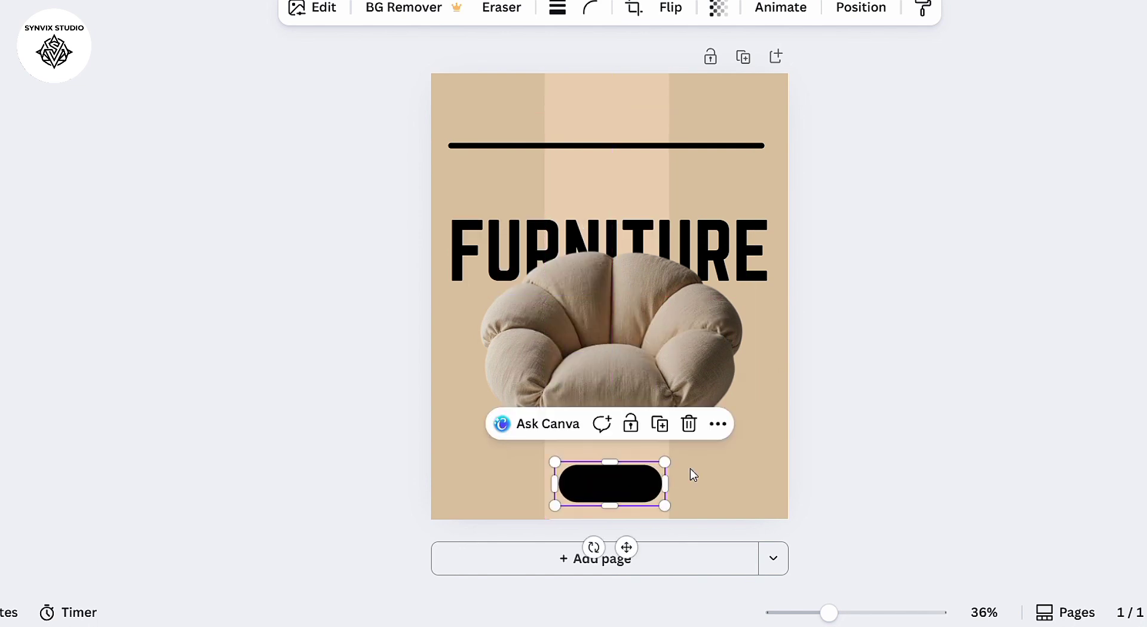
click(876, 423)
Step: Add a new text box reading "ORDER NOW" and select its text
click(1, 162)
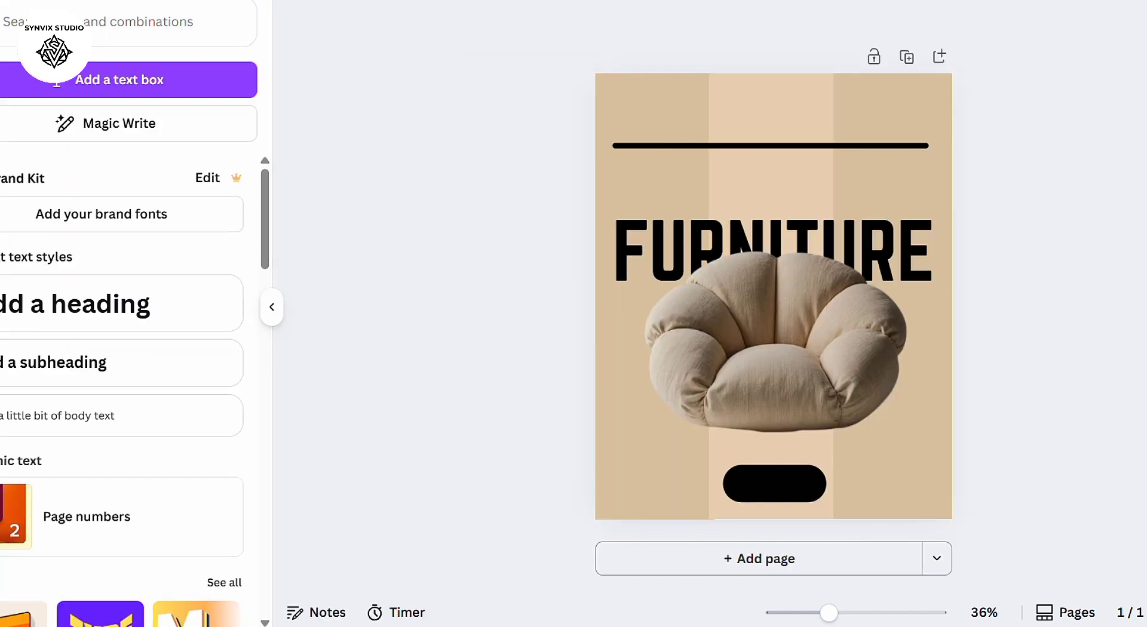
click(112, 83)
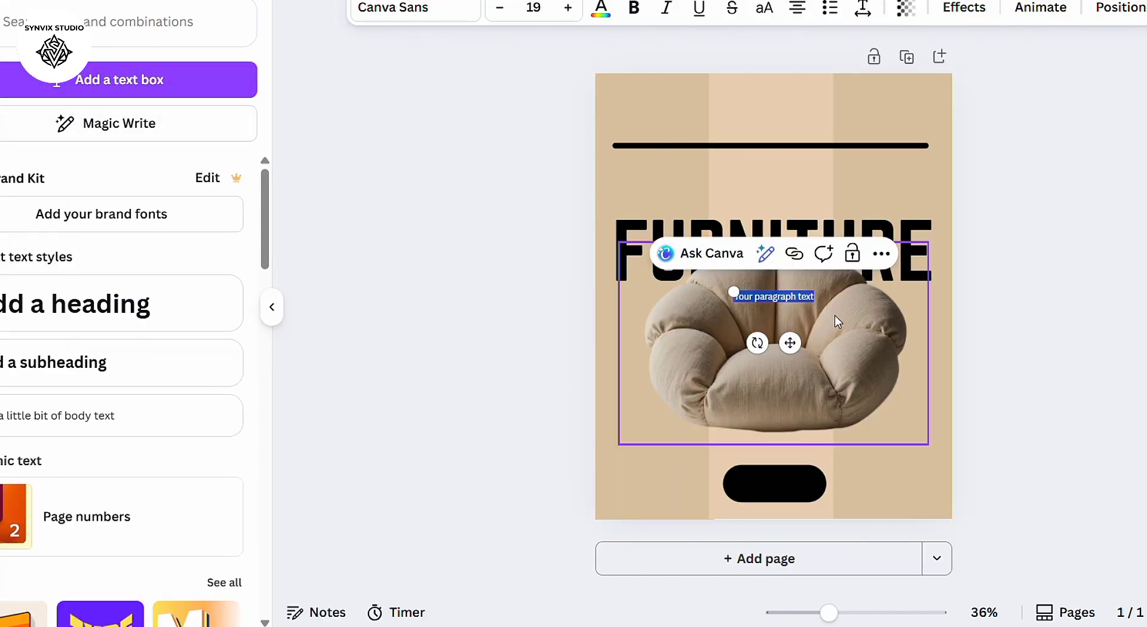
key(BackSpace)
text(ORDER)
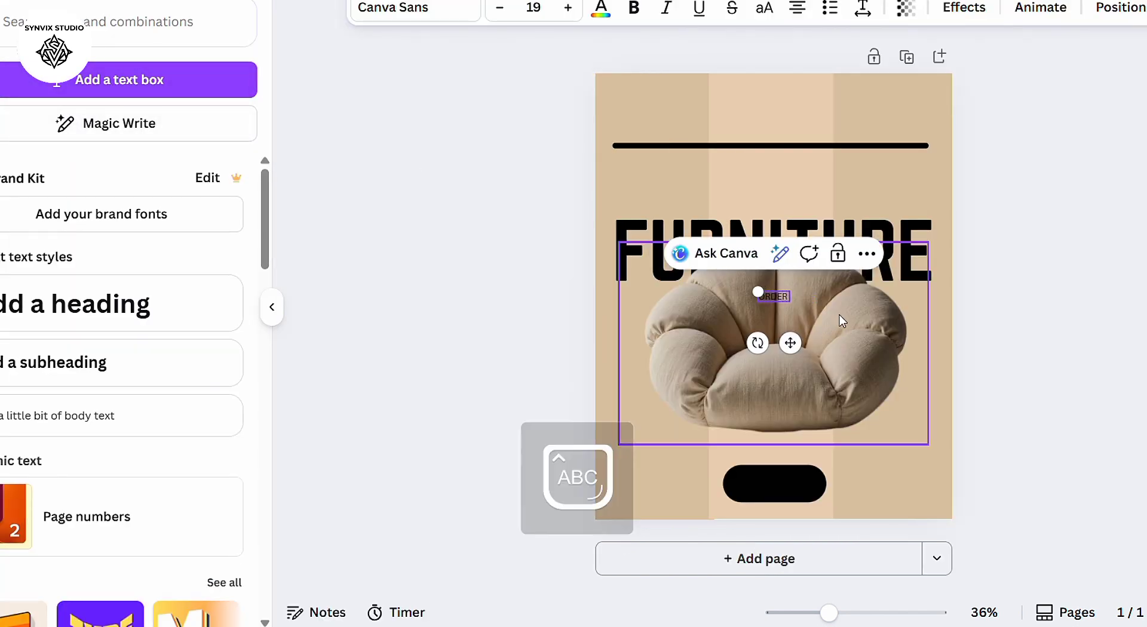
text( NOW)
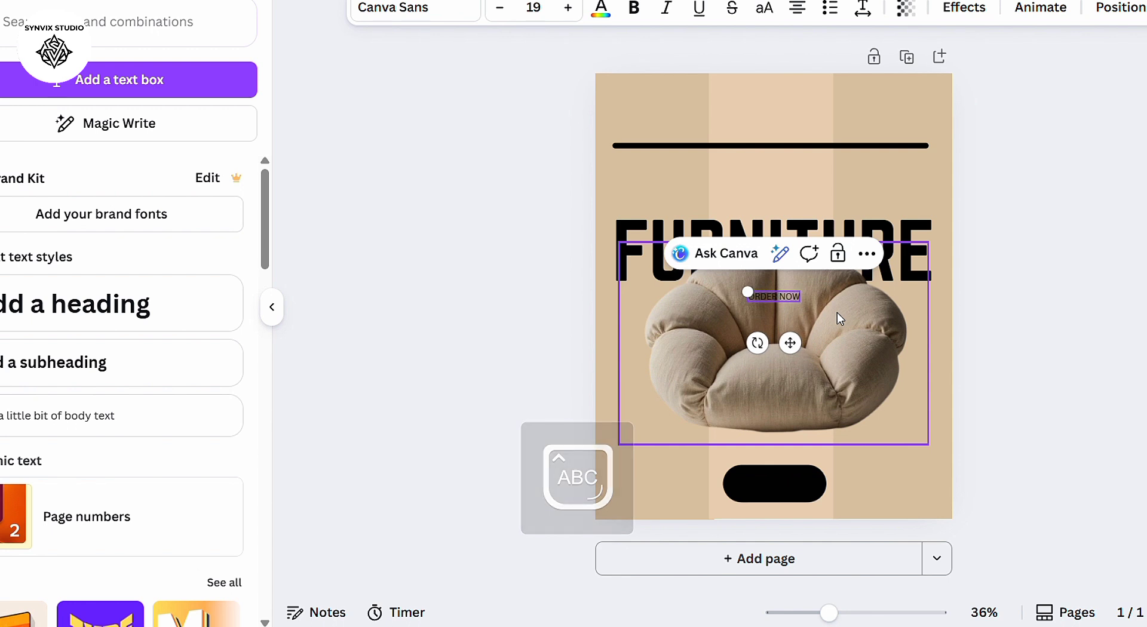
key(ctrl+a)
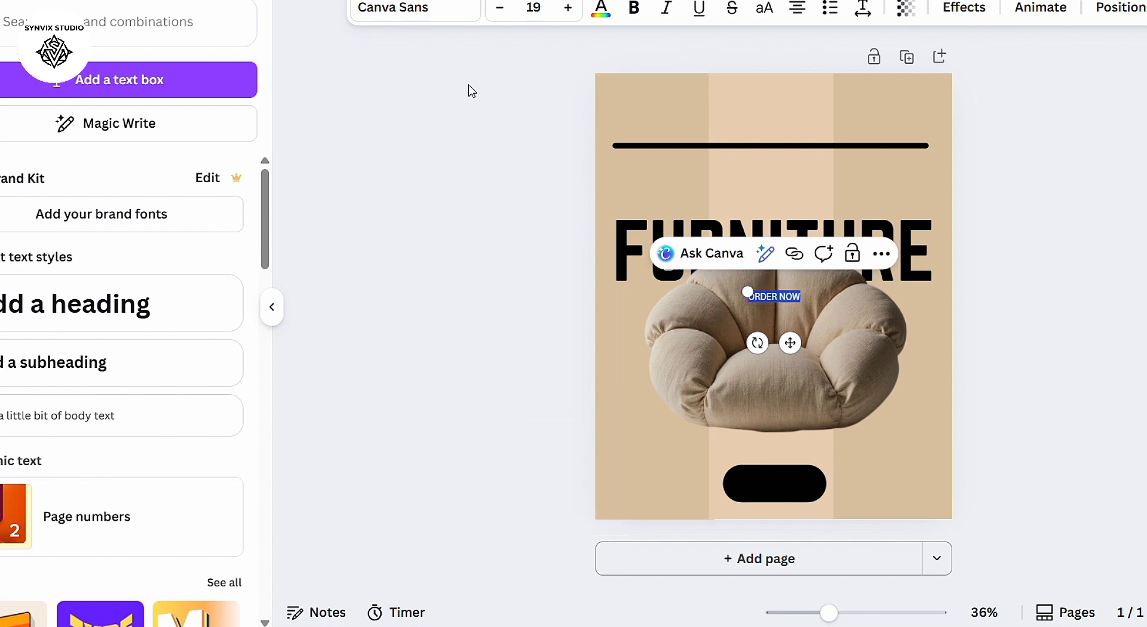
Step: Set the ORDER NOW text's font to Norwester and its color to white
click(423, 8)
click(132, 190)
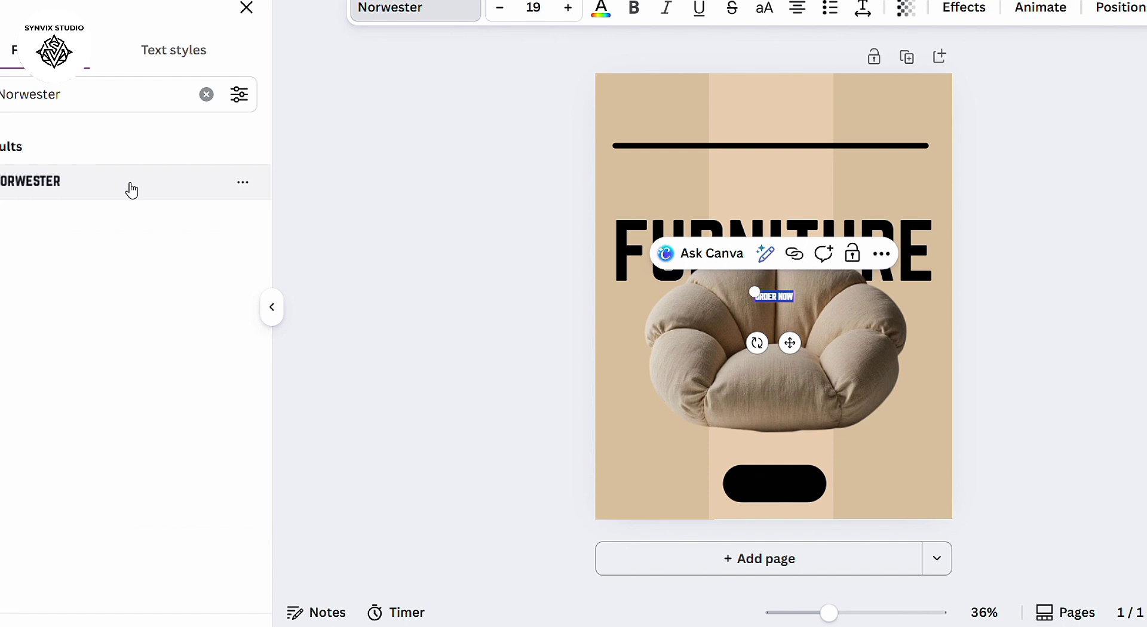
click(600, 9)
click(137, 153)
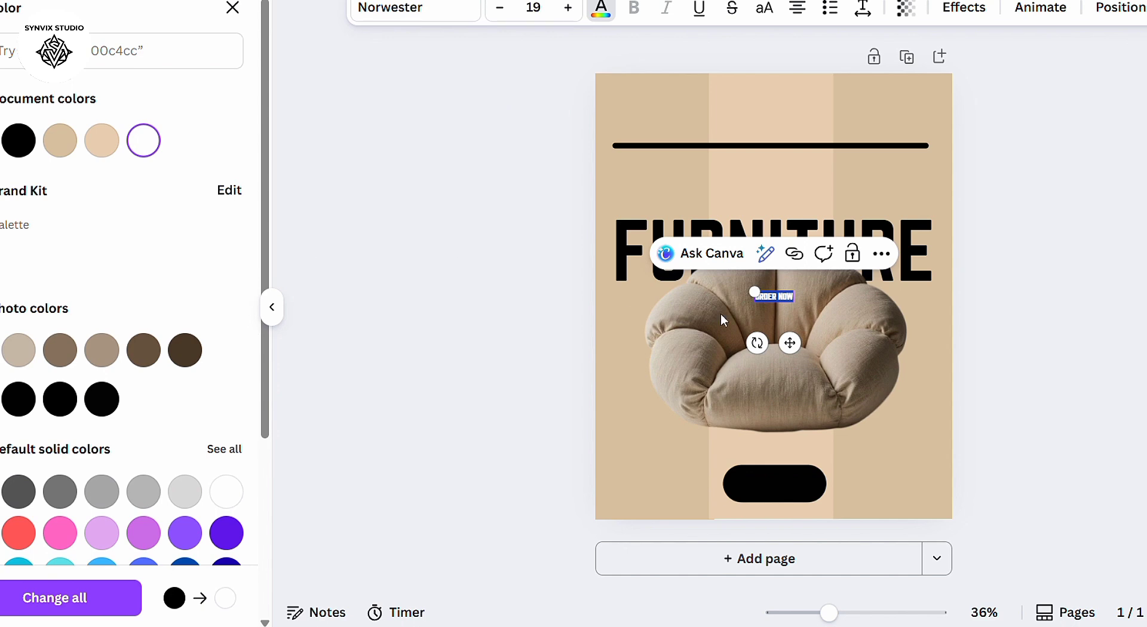
click(920, 366)
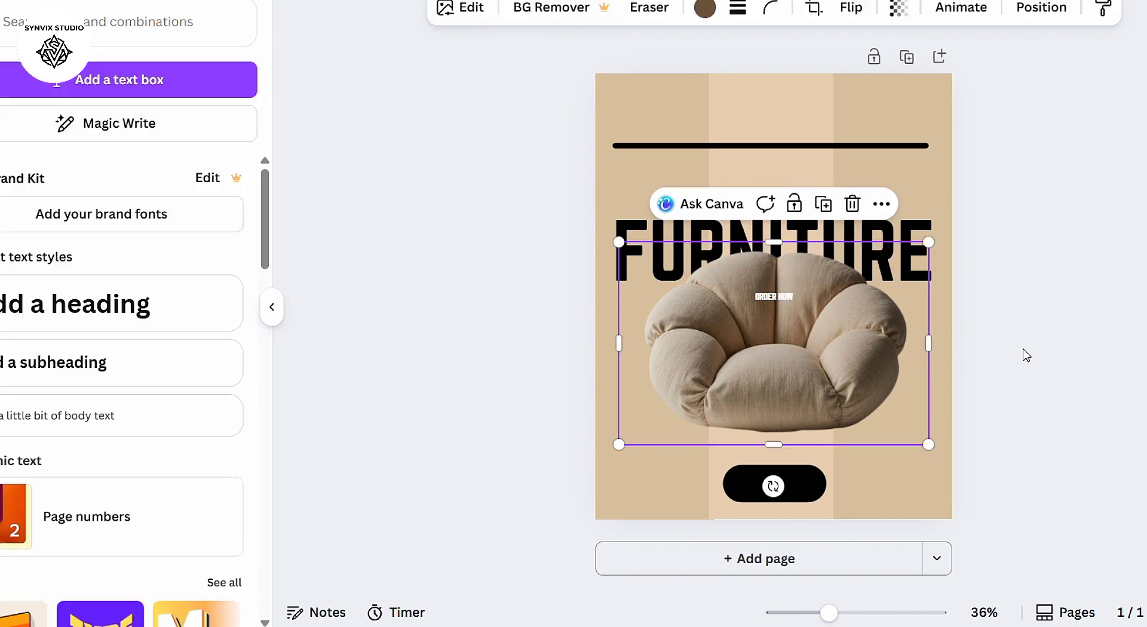
Step: Move the ORDER NOW text onto the black pill, enlarge it to size 34.2 and center it there
drag(757, 297, 771, 478)
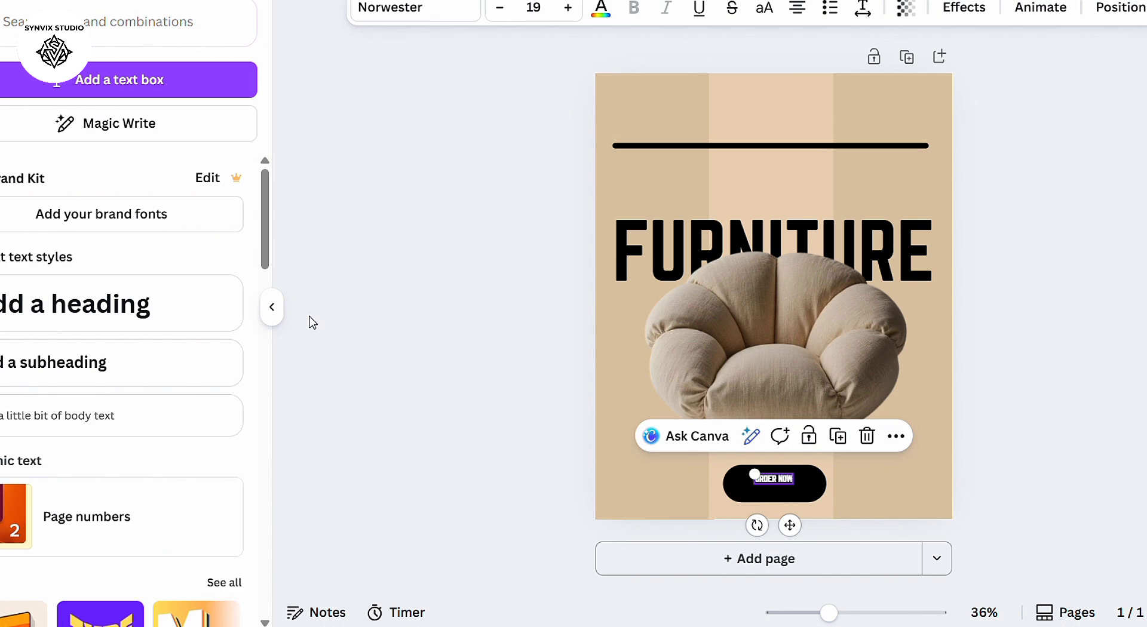
click(272, 308)
ctrl+scroll(430, 325, up, 5)
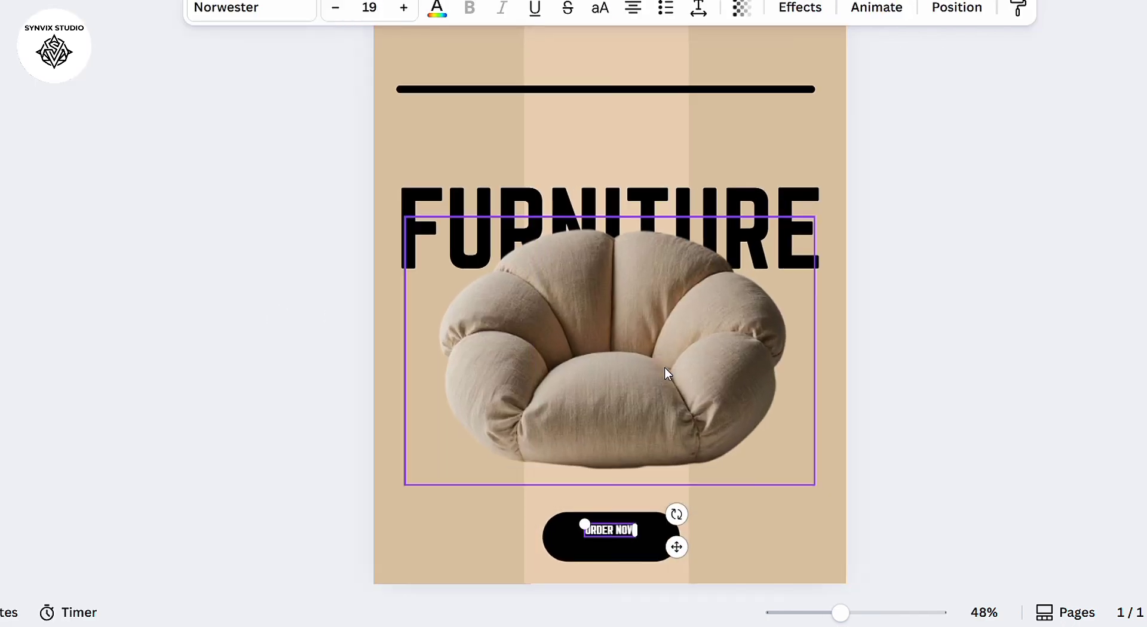
ctrl+scroll(596, 409, up, 3)
scroll(594, 410, down, 1)
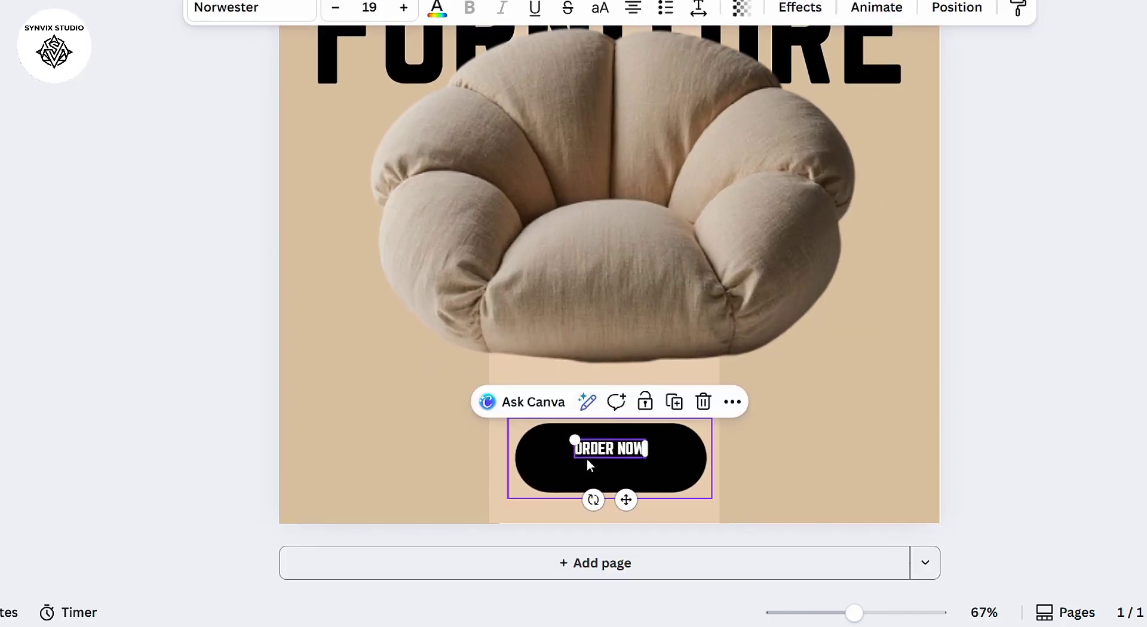
drag(568, 438, 520, 420)
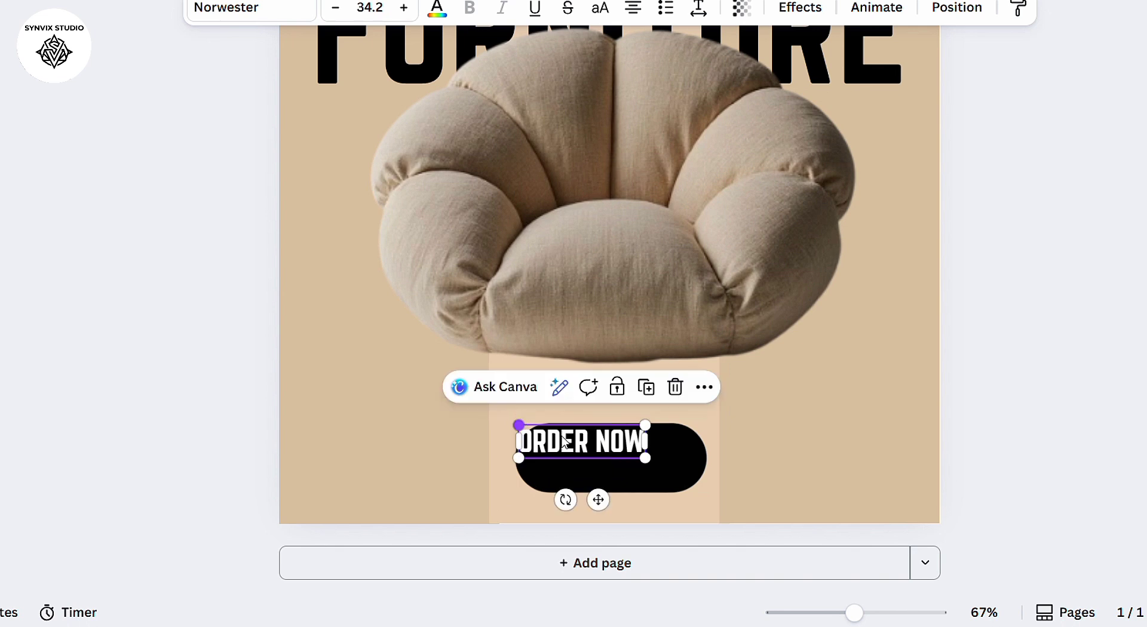
drag(598, 499, 625, 514)
click(962, 397)
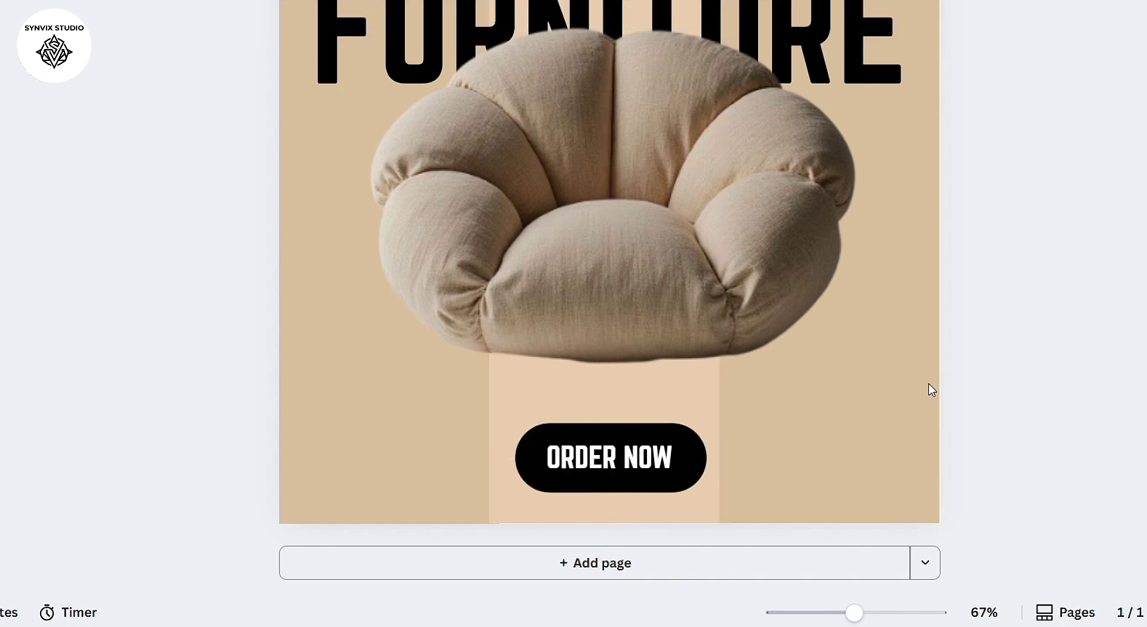
Step: Enlarge the ORDER NOW text to size 40.6 and recenter it inside the pill
click(647, 468)
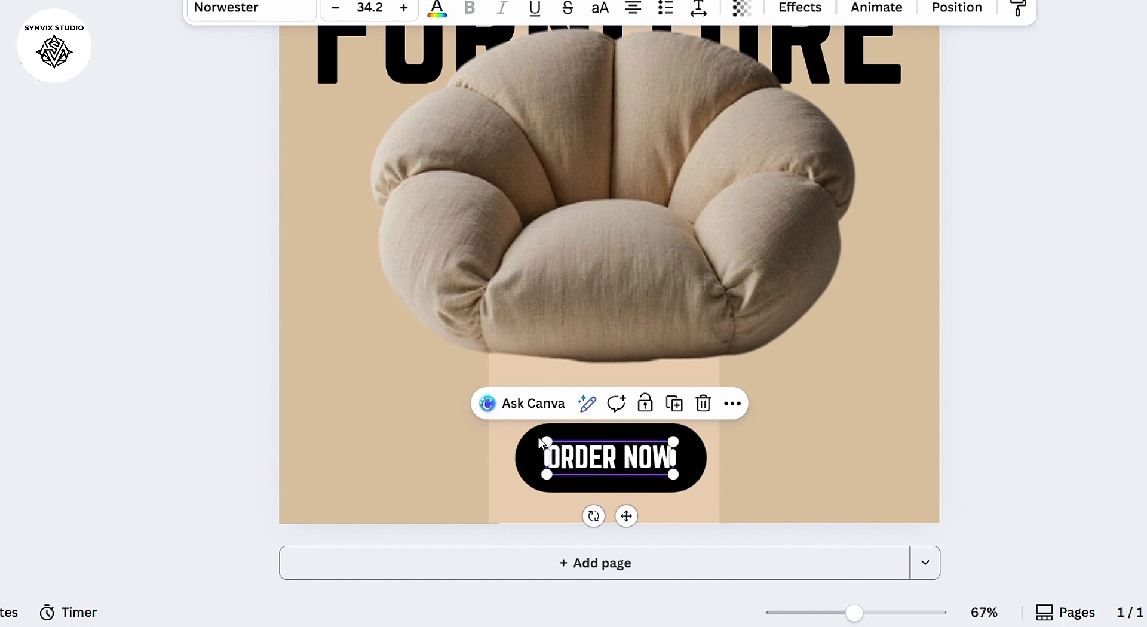
drag(543, 437, 521, 422)
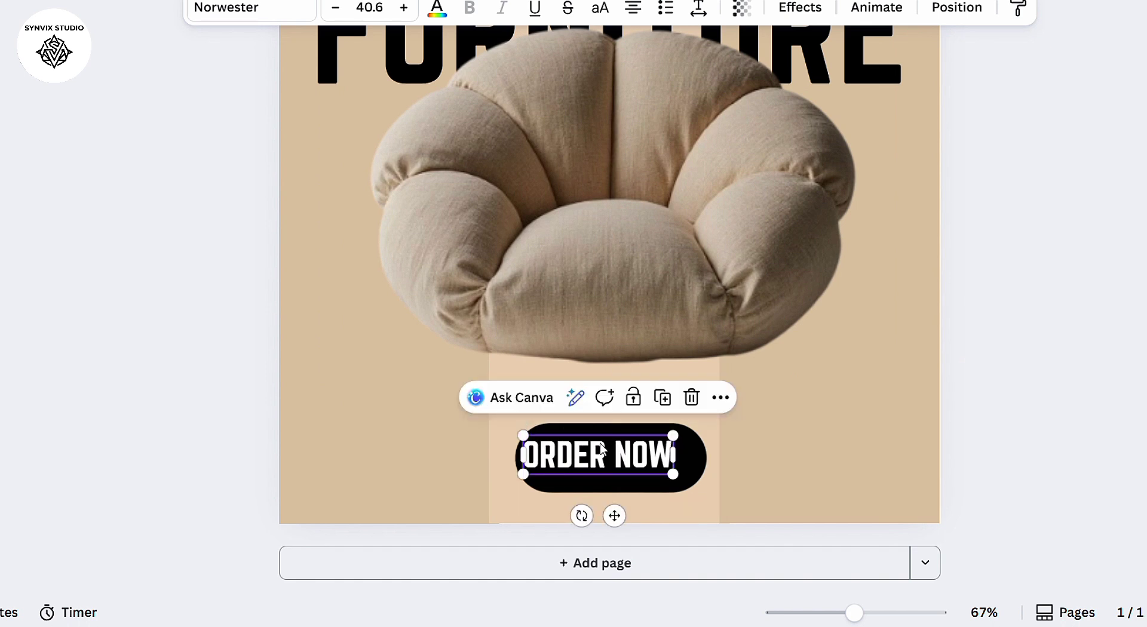
drag(607, 446, 617, 445)
click(1022, 378)
scroll(781, 361, down, 6)
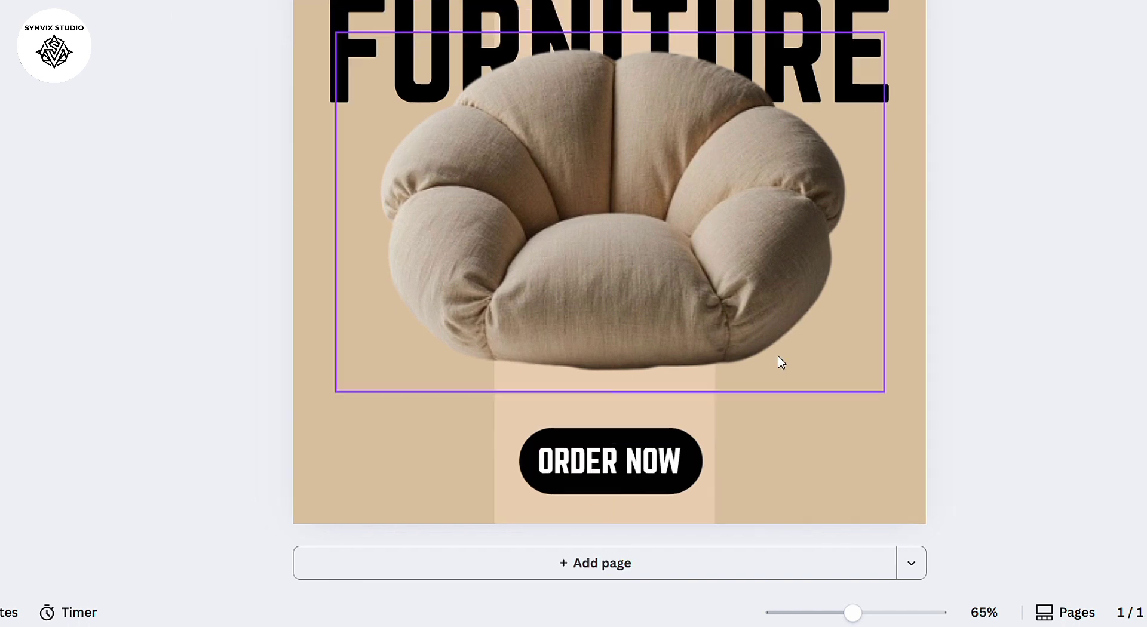
scroll(858, 321, up, 1)
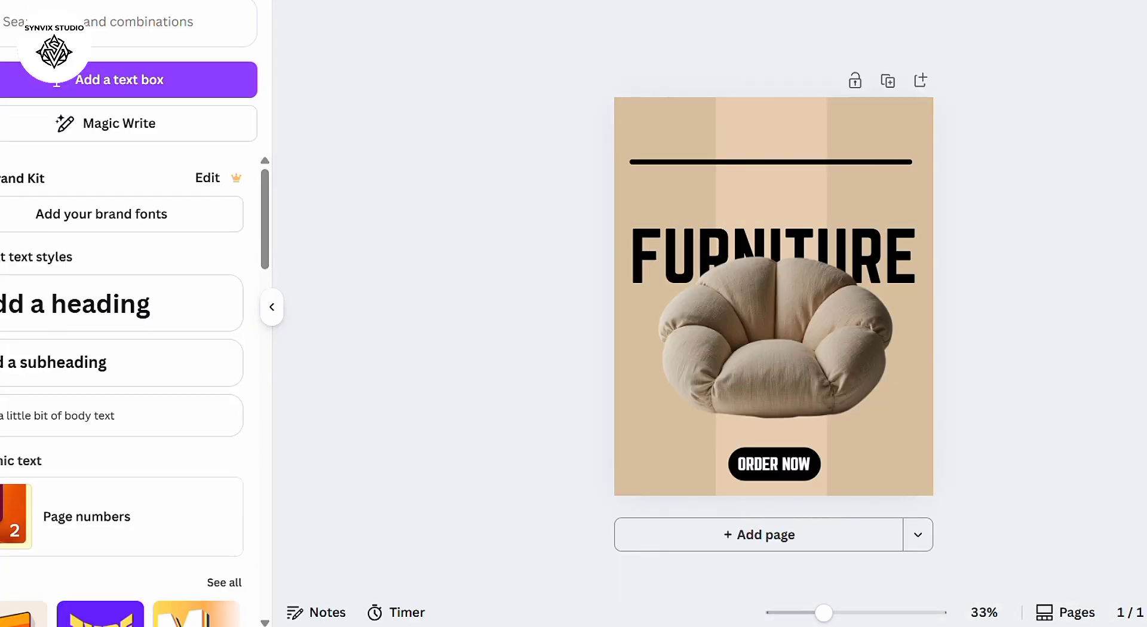
Step: Add a text box reading "TAKE IT WITH YOU", break it into two lines after "IT" and enlarge it to size 66.5
click(120, 80)
key(BackSpace)
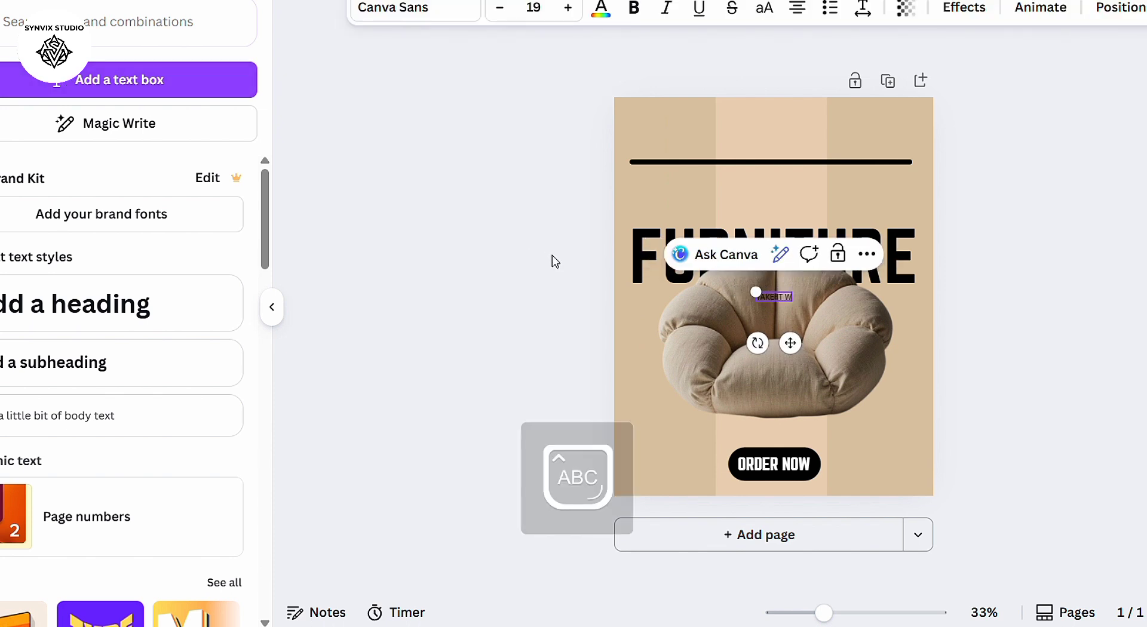
text(TAKE IT WITH YOU)
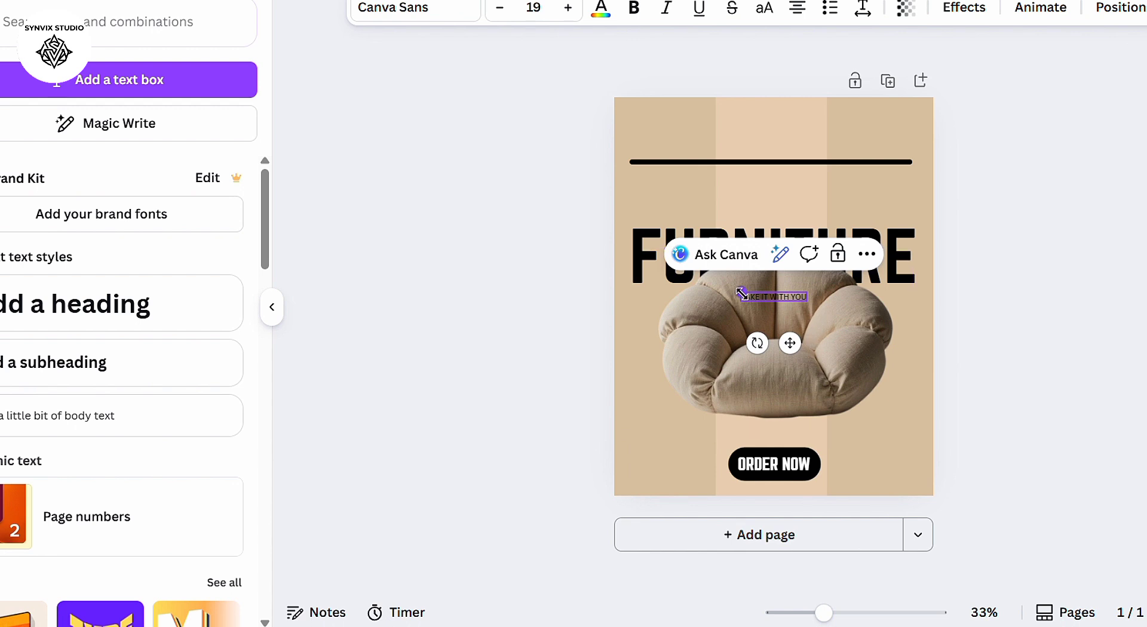
drag(737, 288, 698, 286)
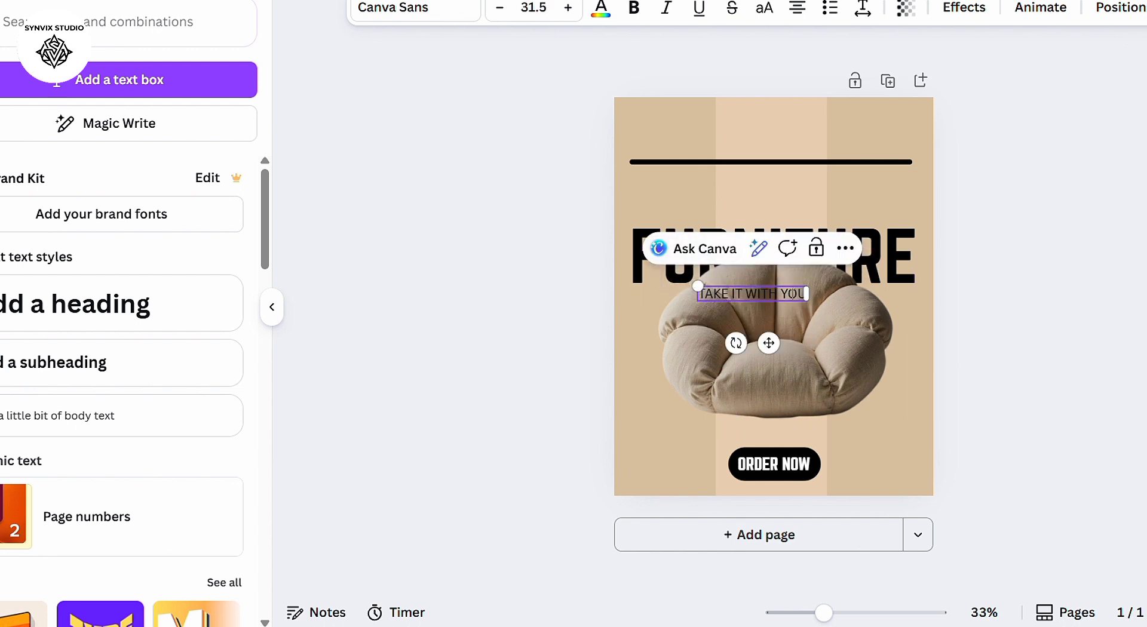
key(Return)
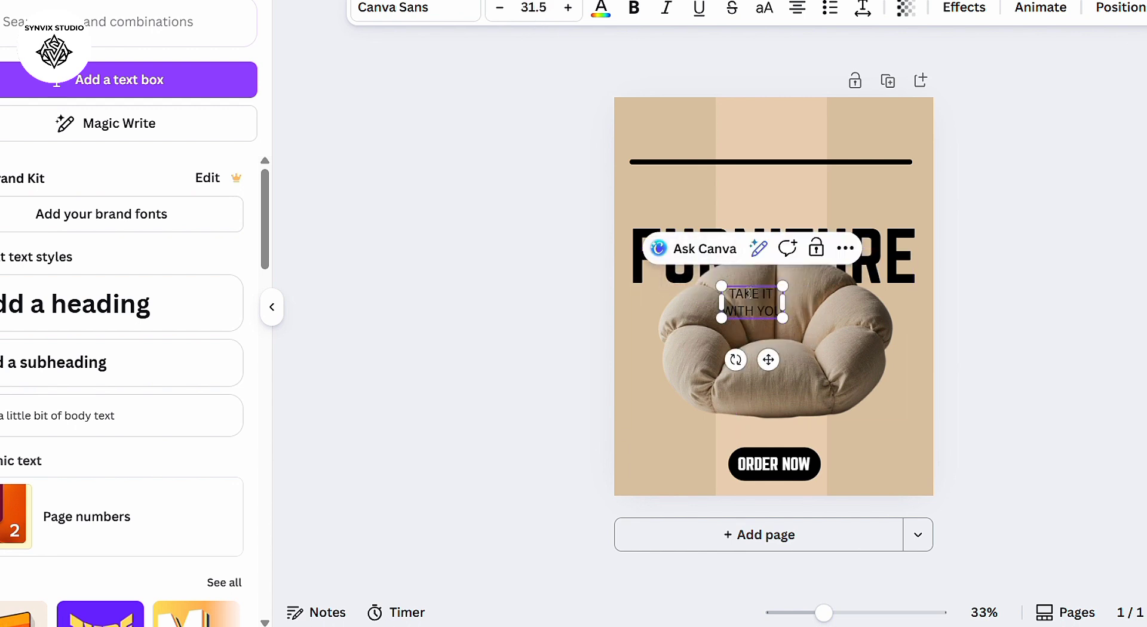
drag(783, 317, 727, 276)
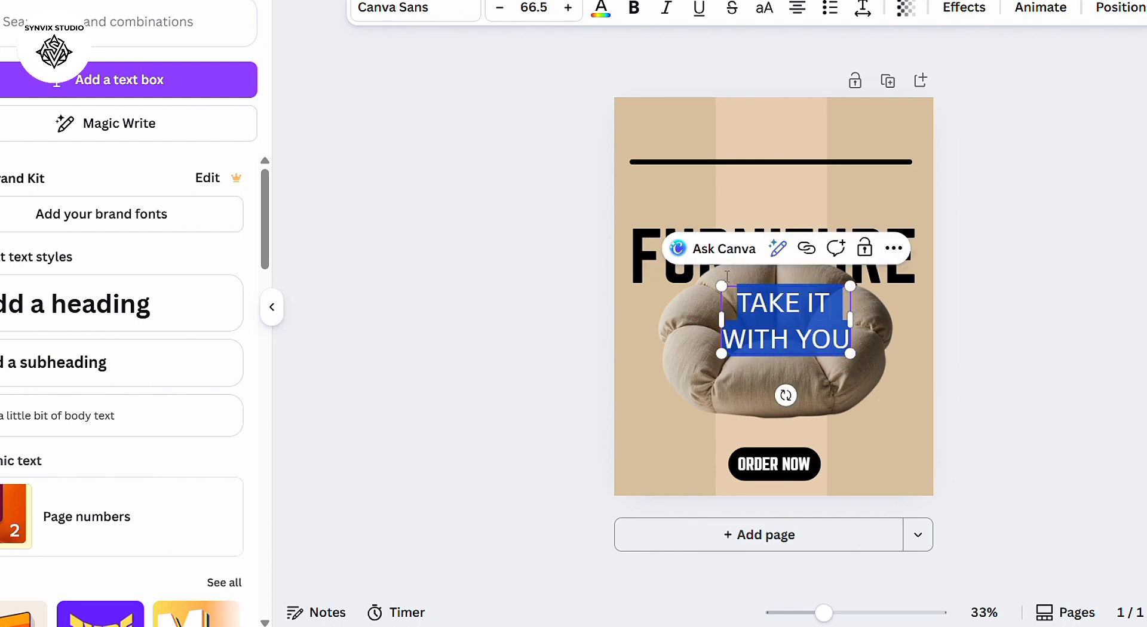
Step: Make the TAKE IT WITH YOU text bold and set its font to Norwester
key(ctrl+b)
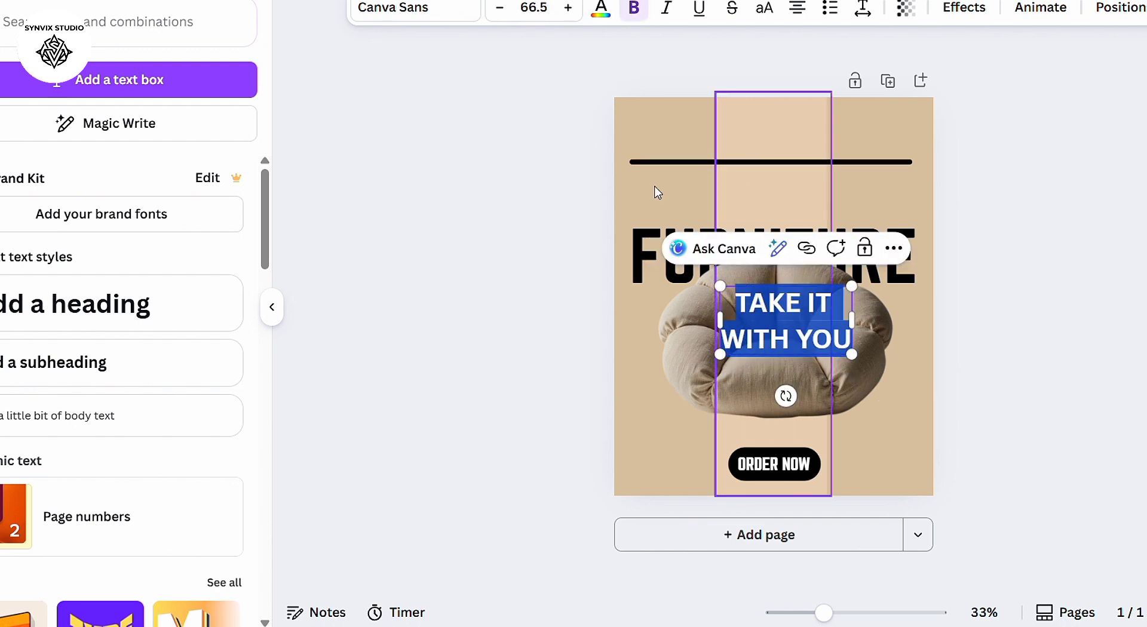
click(406, 11)
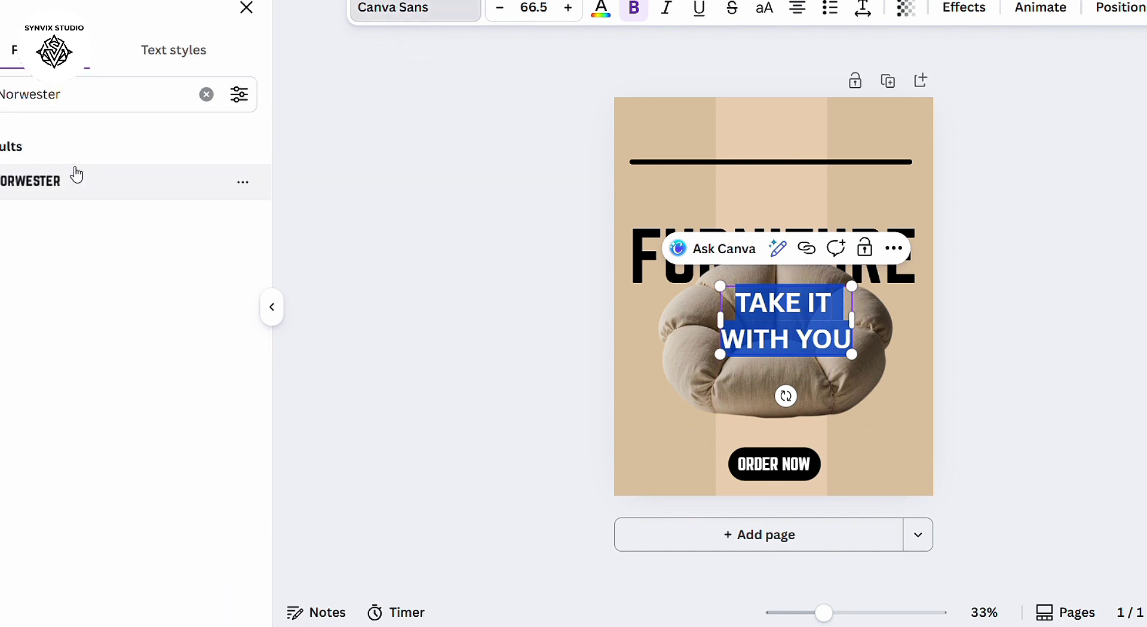
click(76, 176)
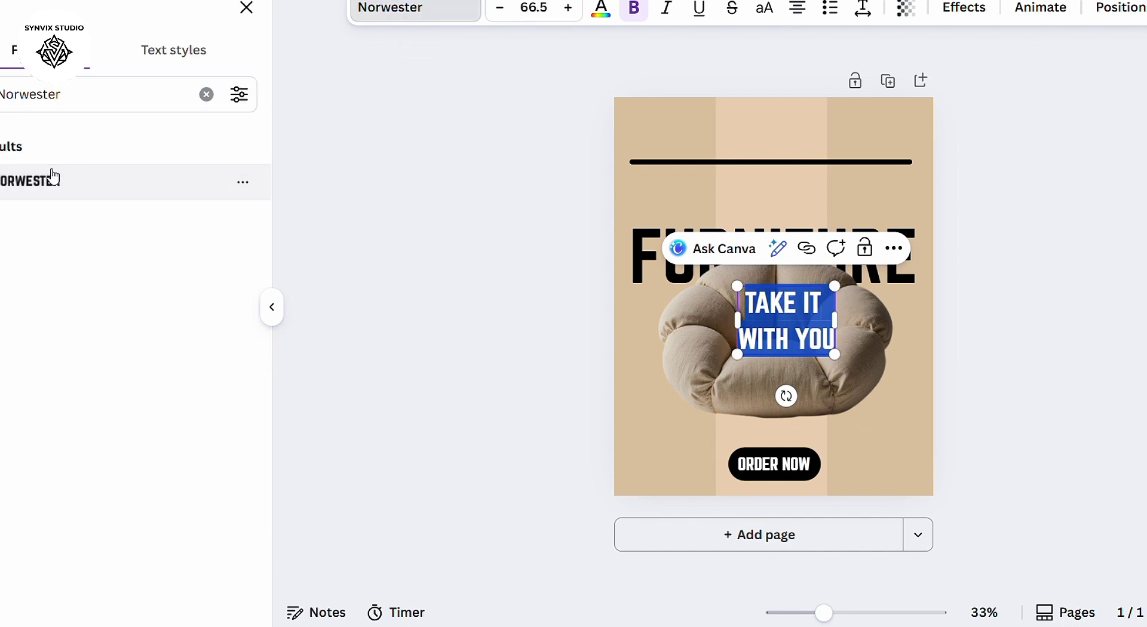
click(969, 366)
Step: Place the TAKE IT WITH YOU text at size 35.3 above the line's left end, with a duplicate above its right end
click(835, 355)
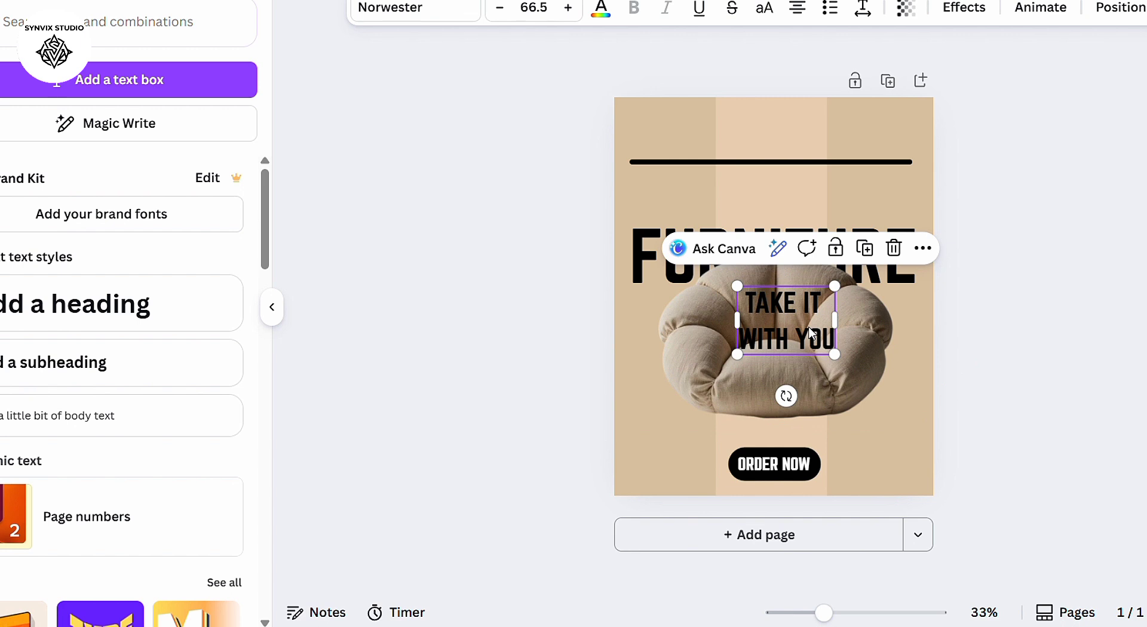
drag(835, 356, 881, 131)
key(ctrl+d)
Step: Replace the wording of the duplicate above the line's right end with "MAXIMUM COMFORT"
double_click(880, 130)
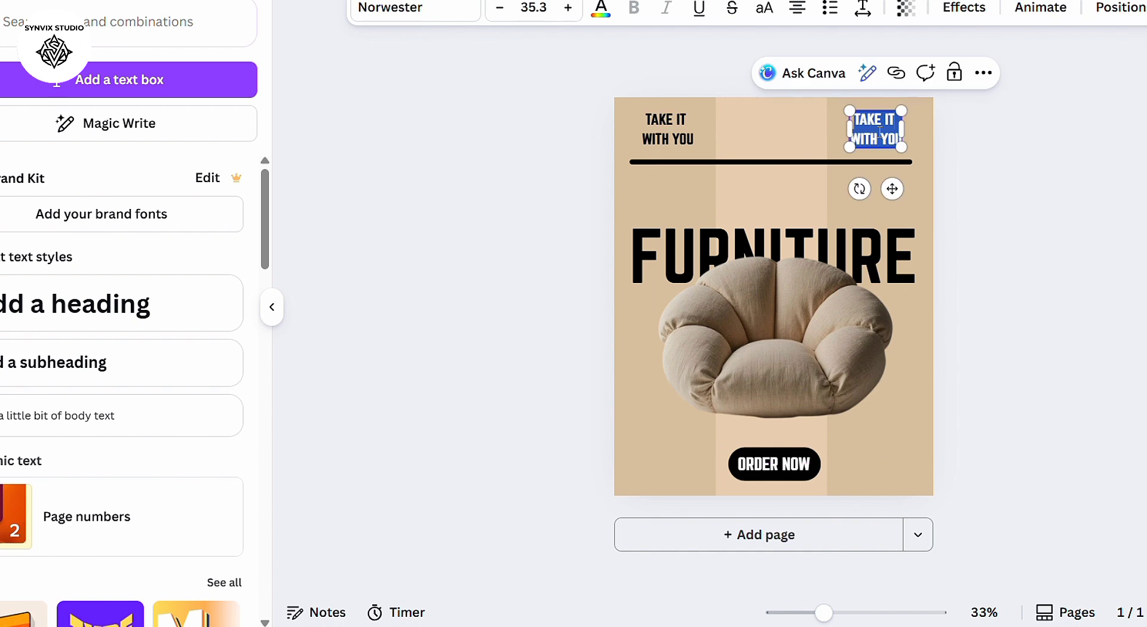
text(MAXIMU)
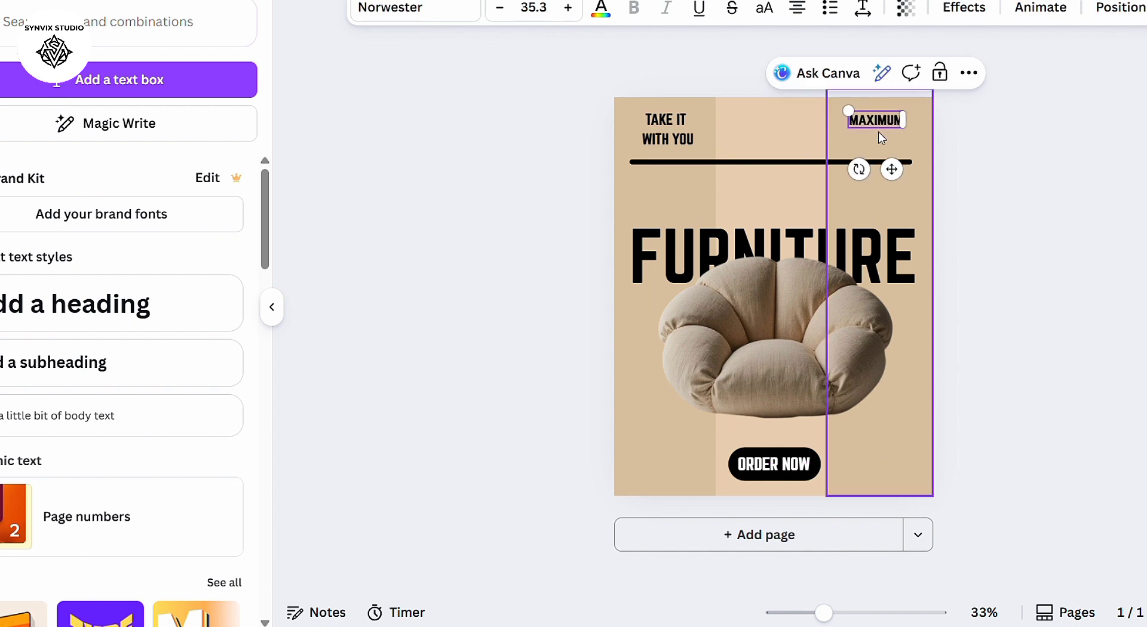
text(M)
text( COMFOR)
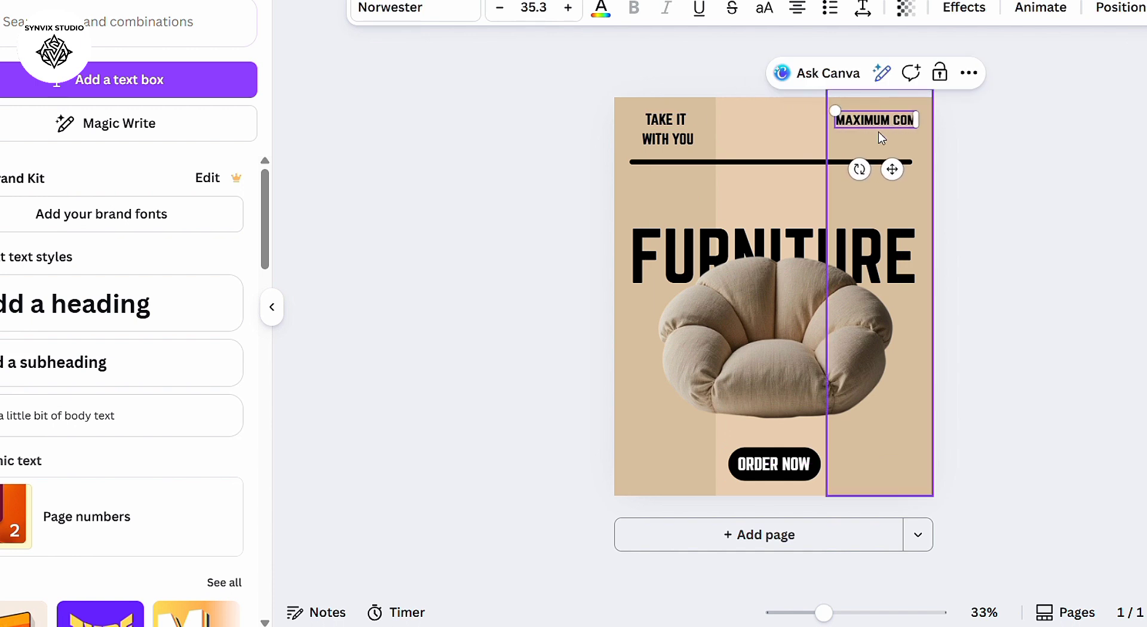
text(T)
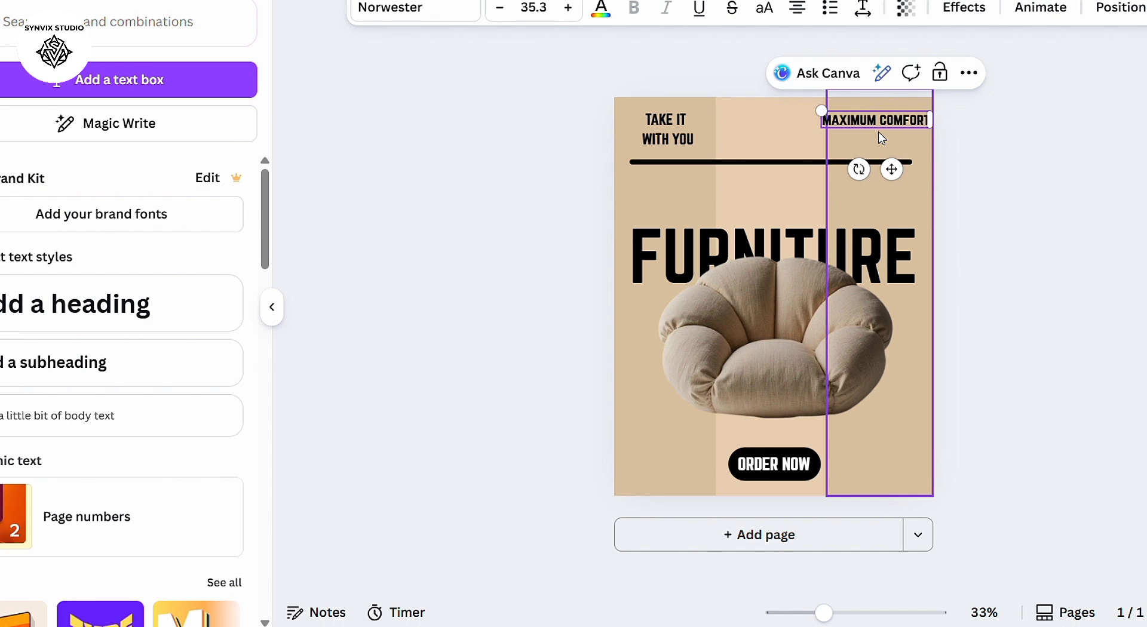
Step: Narrow the MAXIMUM COMFORT text box so it wraps onto two lines and shift it toward the line's right end
drag(932, 120, 888, 127)
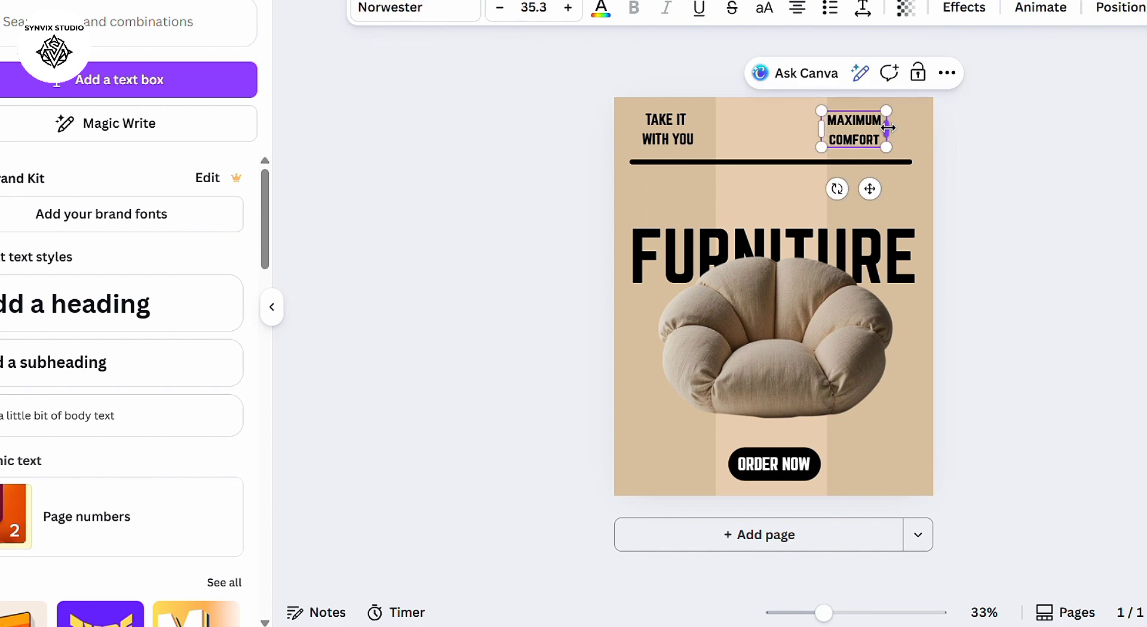
drag(872, 190, 896, 205)
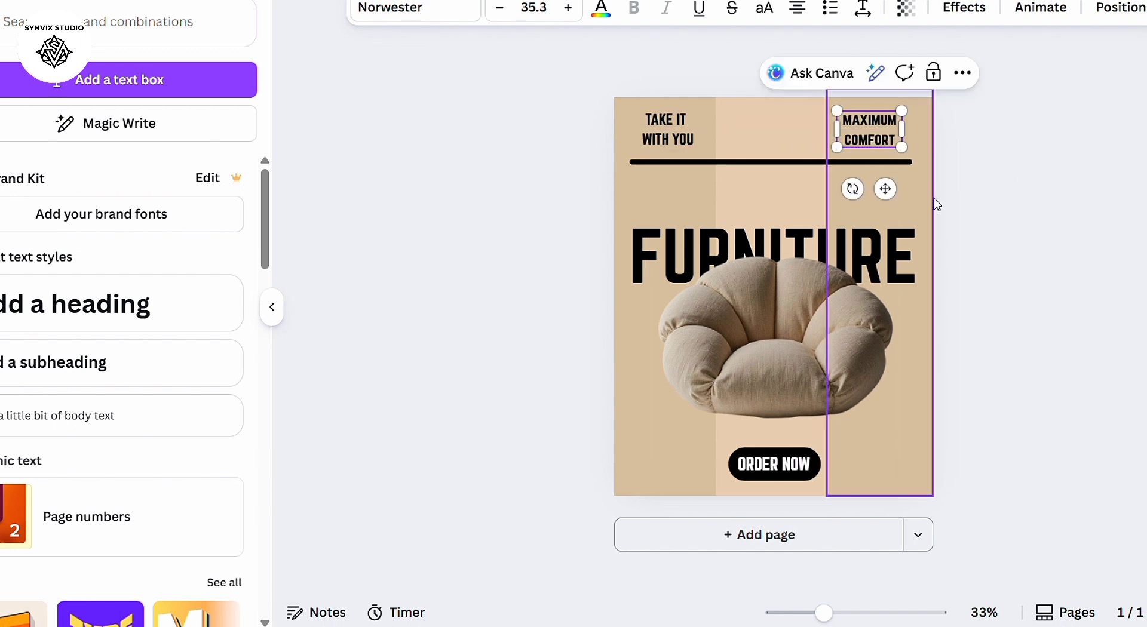
click(1002, 199)
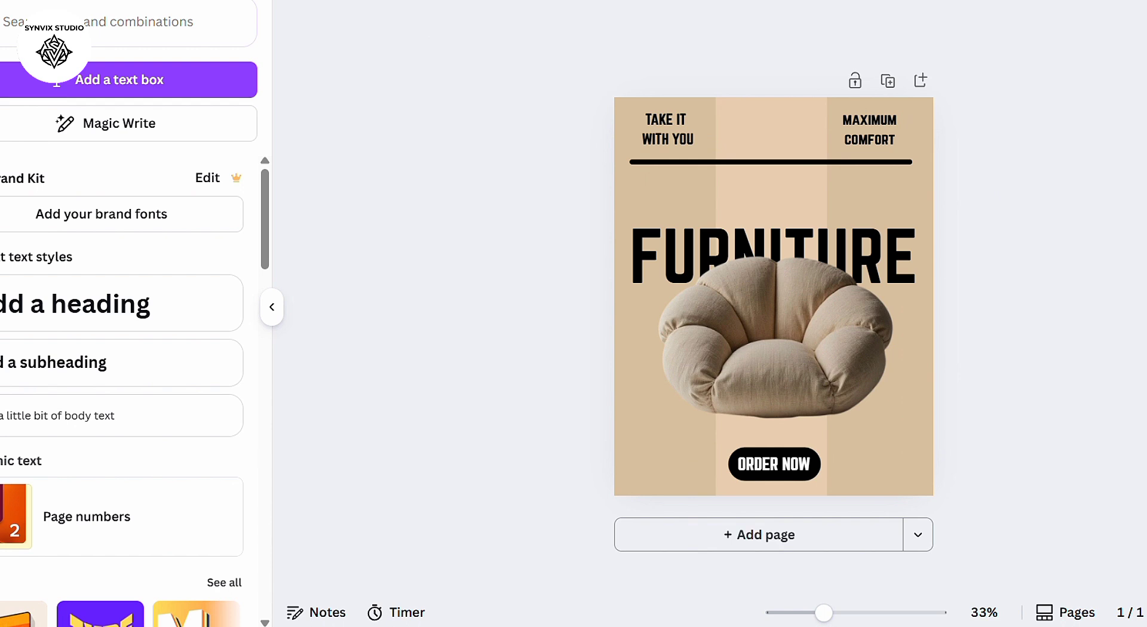
Step: Duplicate the TAKE IT WITH YOU text, center the copy above the line and replace its wording with "HIGH QUALITY WEAR RESISTANT FUR"
key(ctrl+d)
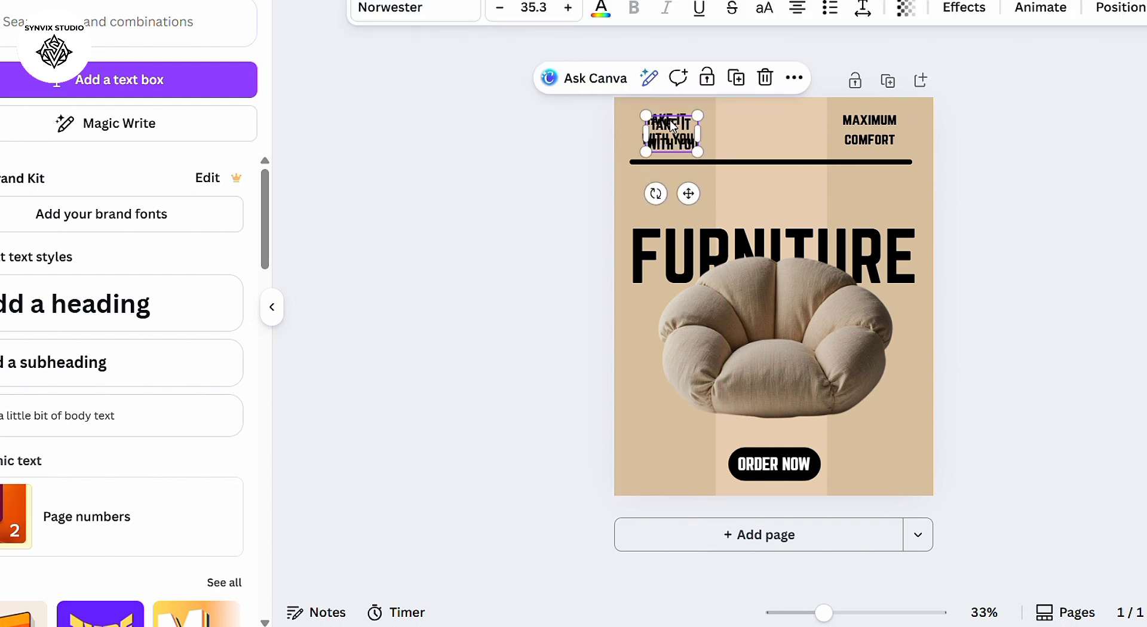
drag(687, 142, 788, 134)
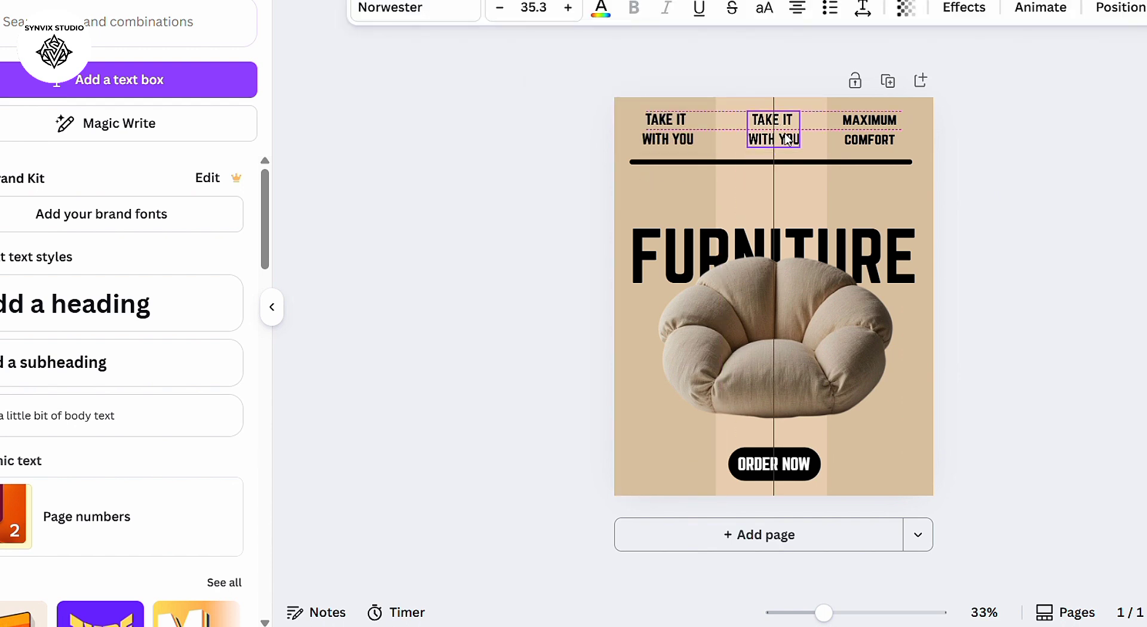
double_click(786, 131)
text(HI)
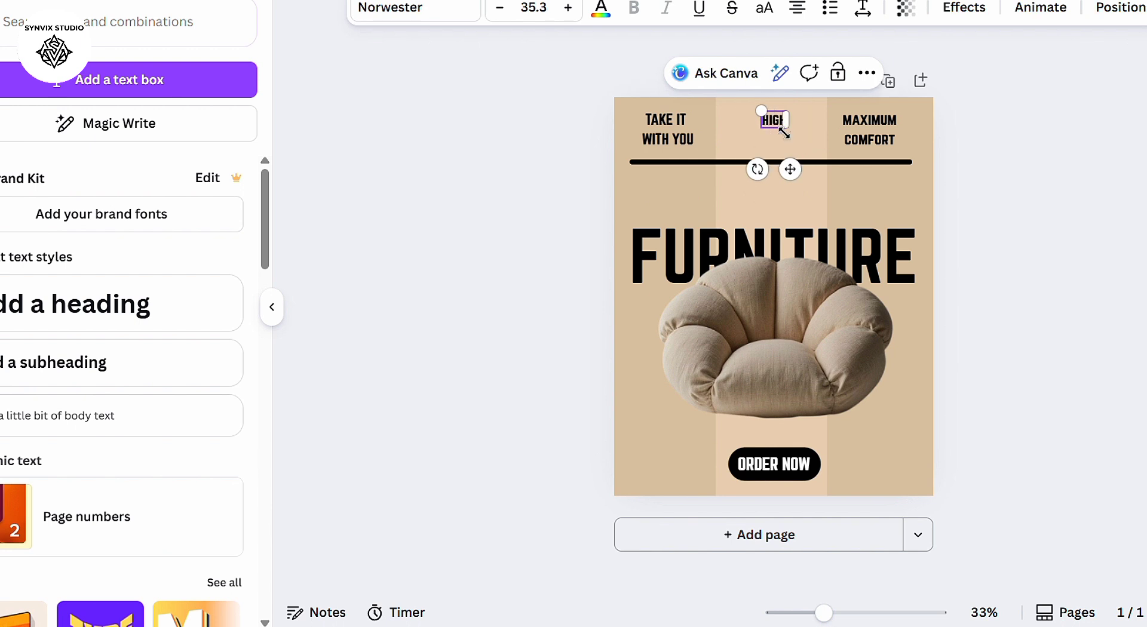
text(GH Q)
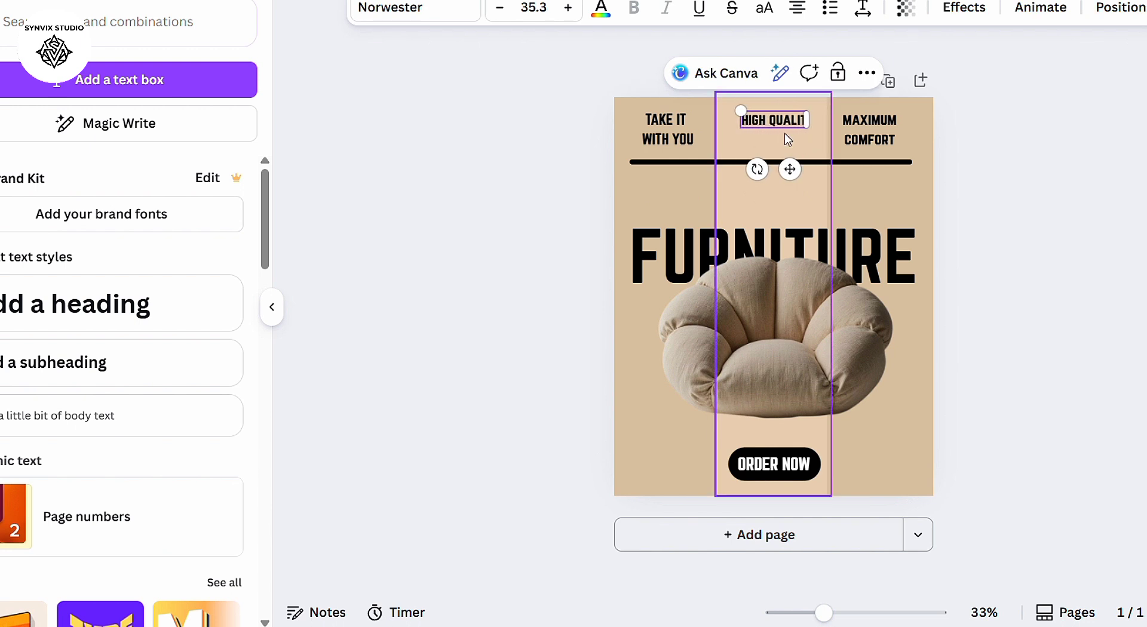
text(UALITY WEA)
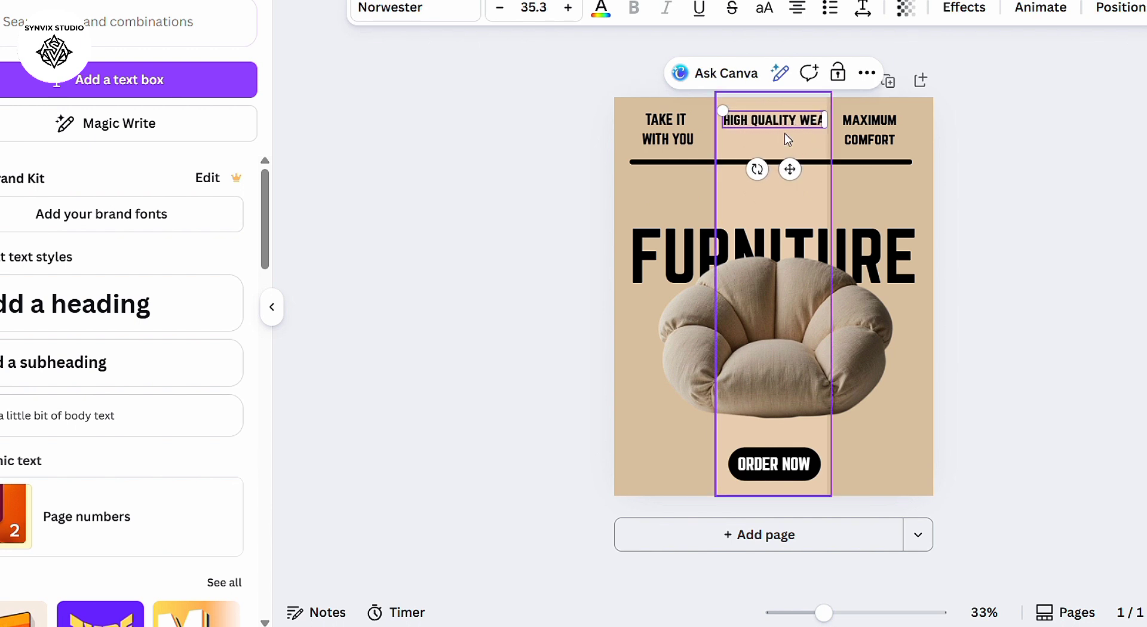
text(R RESISTAN)
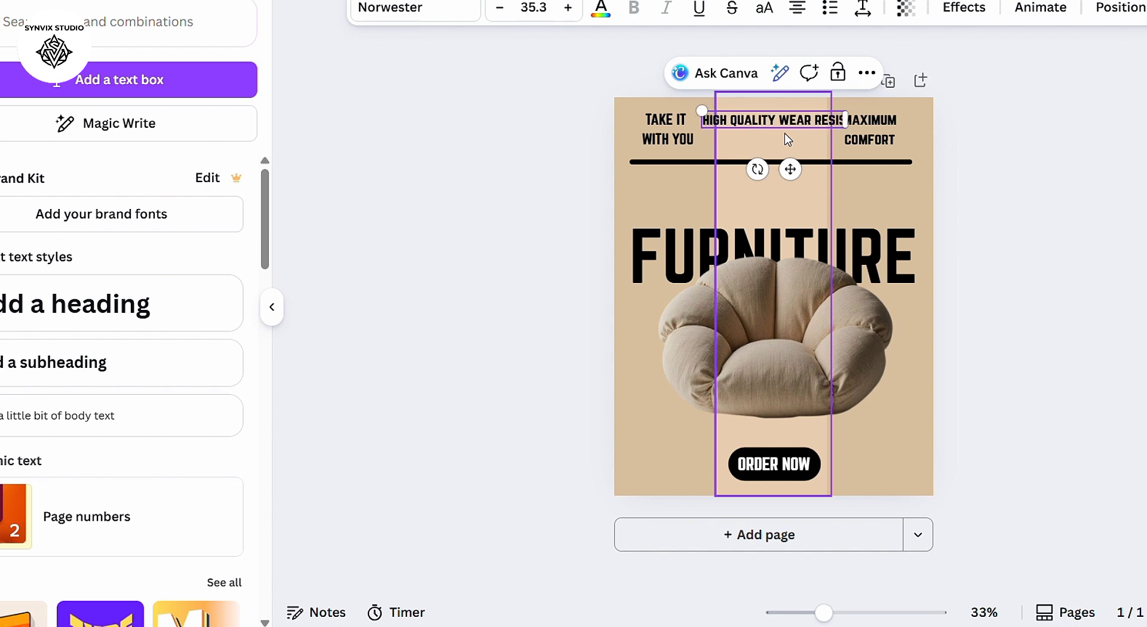
text(T)
text( FAB)
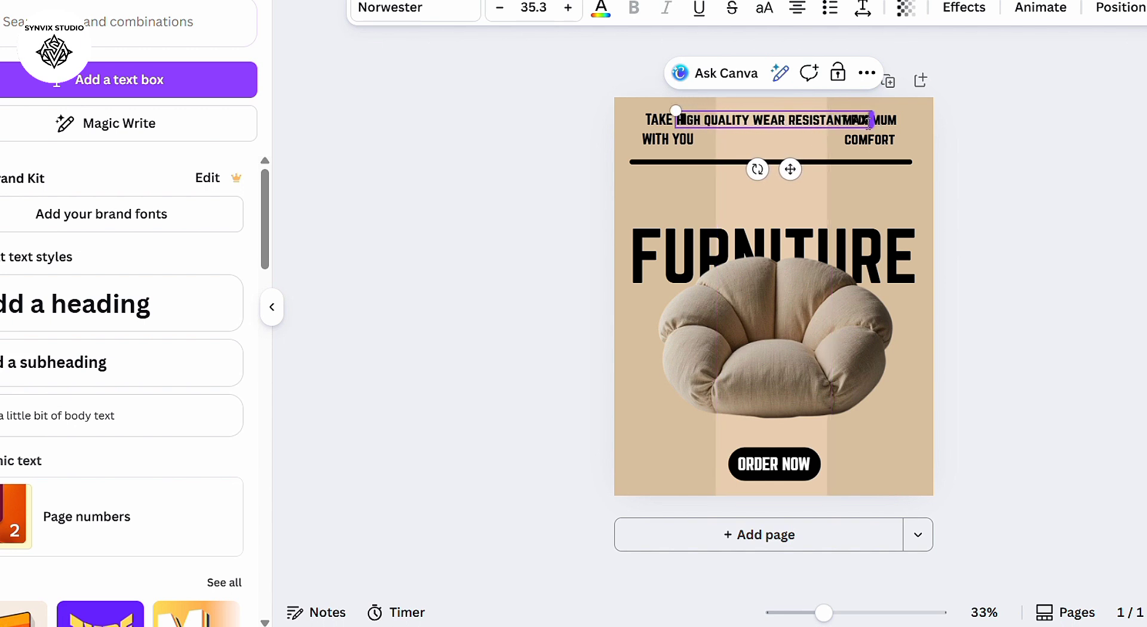
Step: Narrow the HIGH QUALITY WEAR RESISTANT FUR text box so it wraps onto three lines and center it in the middle stripe above the line
drag(870, 125, 786, 139)
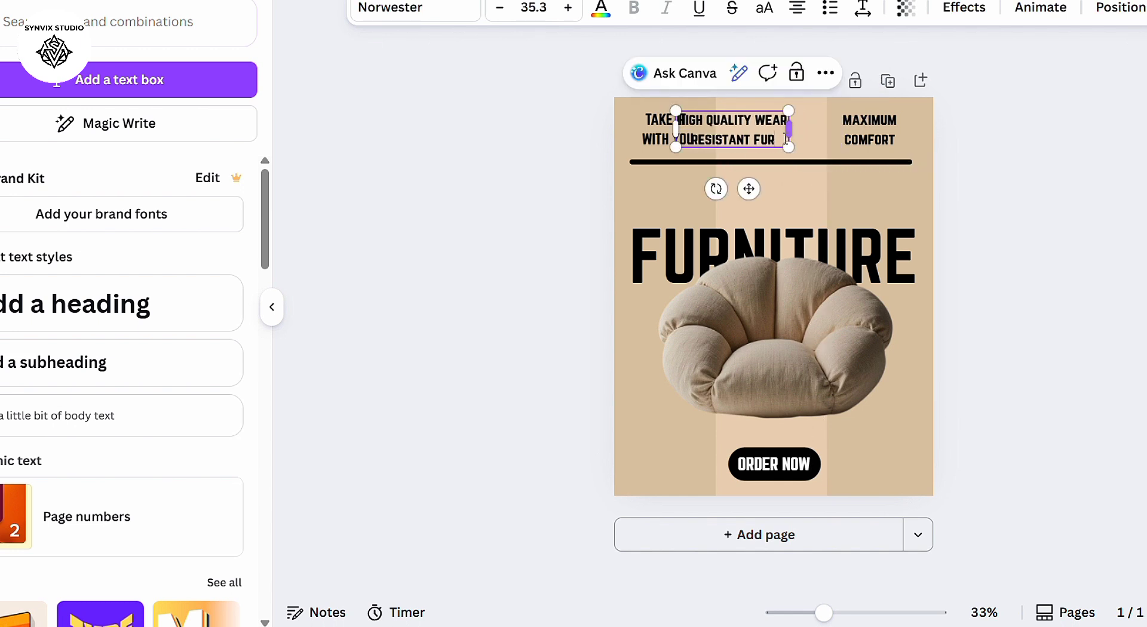
drag(749, 189, 785, 189)
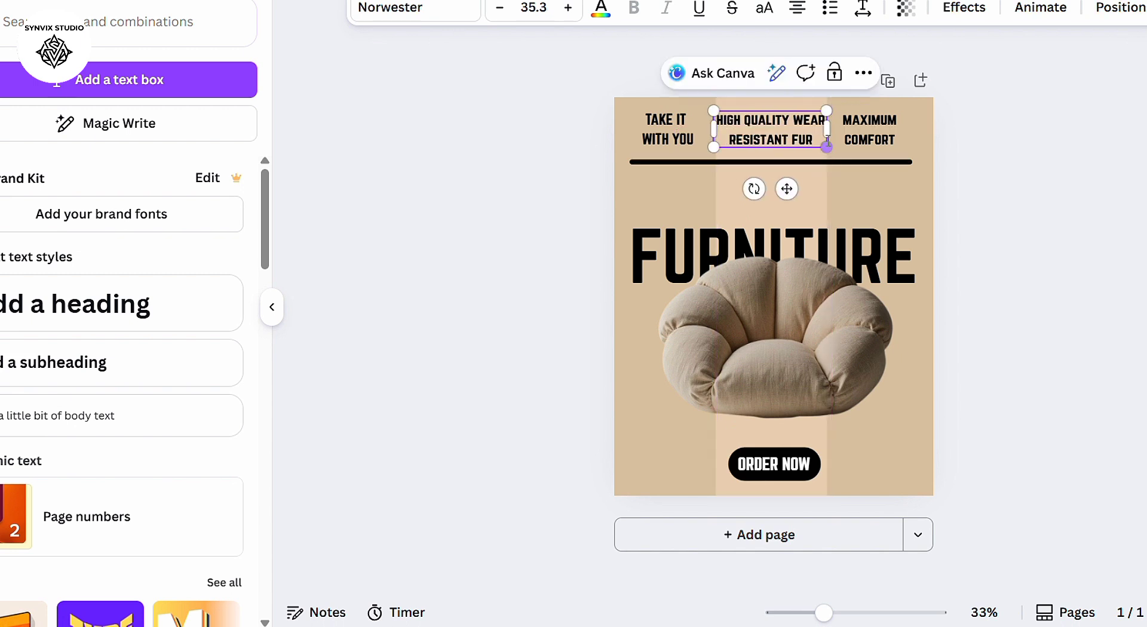
drag(827, 128, 799, 133)
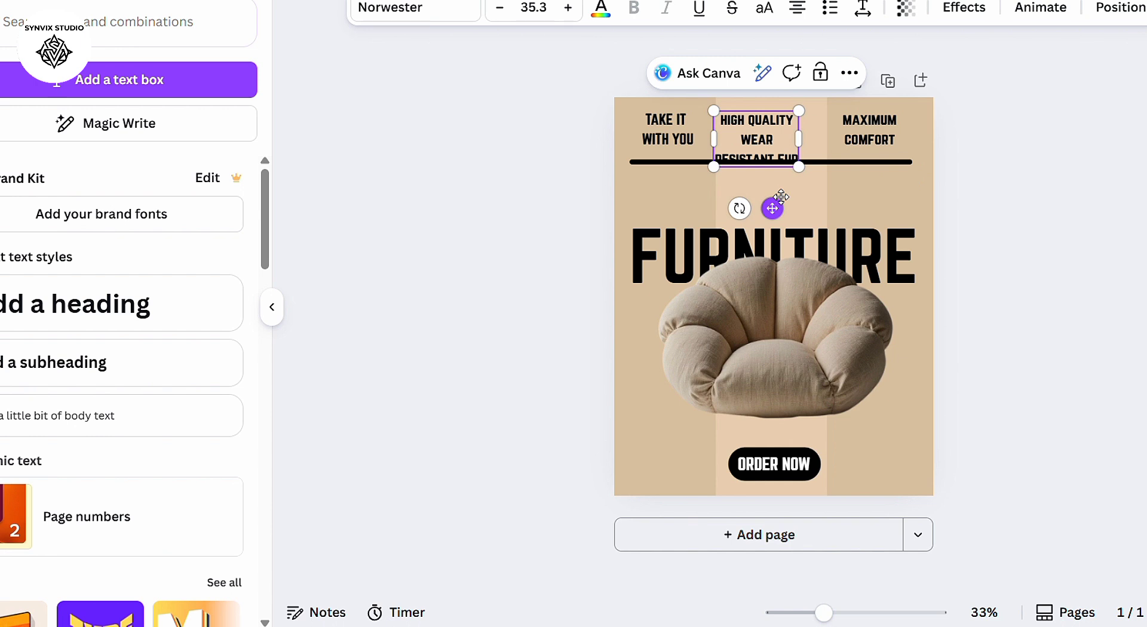
drag(771, 210, 789, 201)
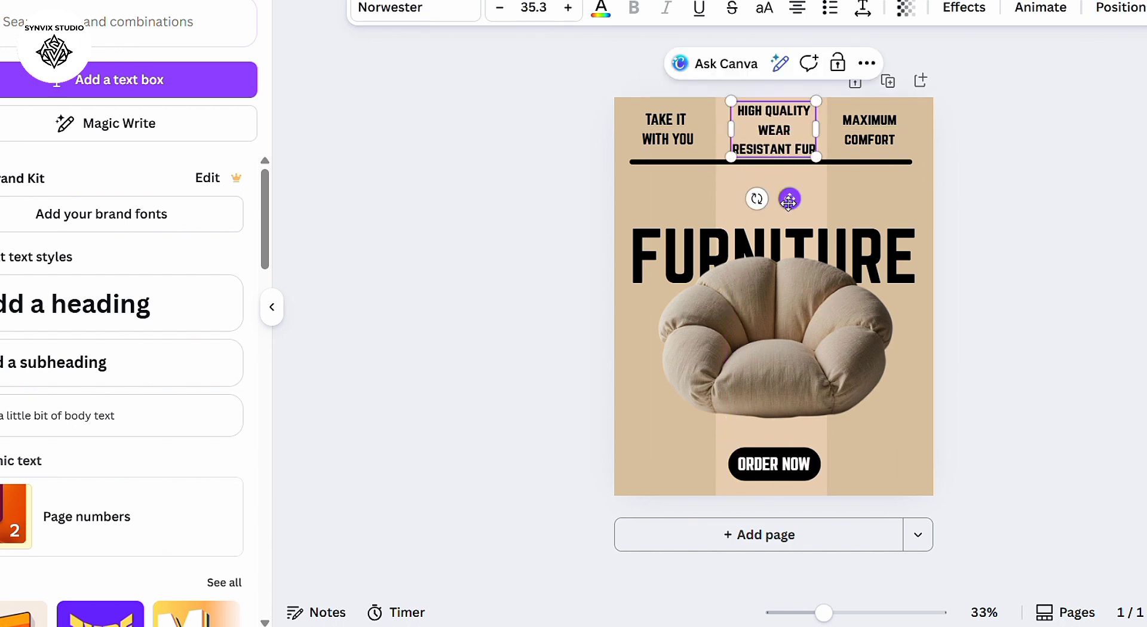
click(1001, 215)
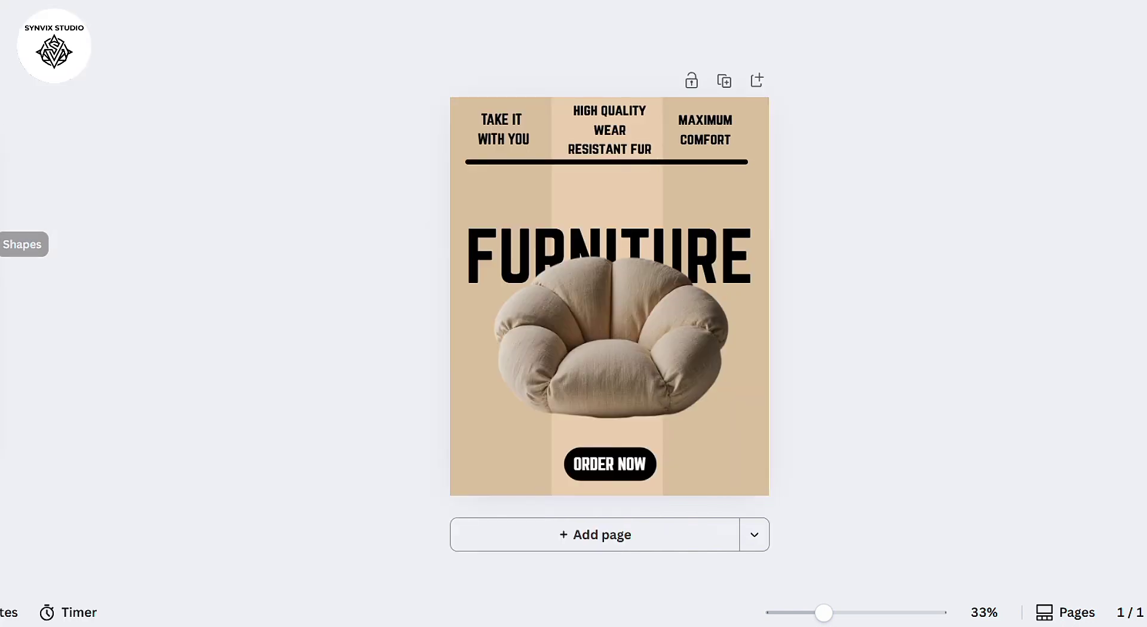
Step: Add a circle, shrink it to a small dot and place it near the poster's lower-right corner, beside the ORDER NOW button
click(1, 245)
click(23, 244)
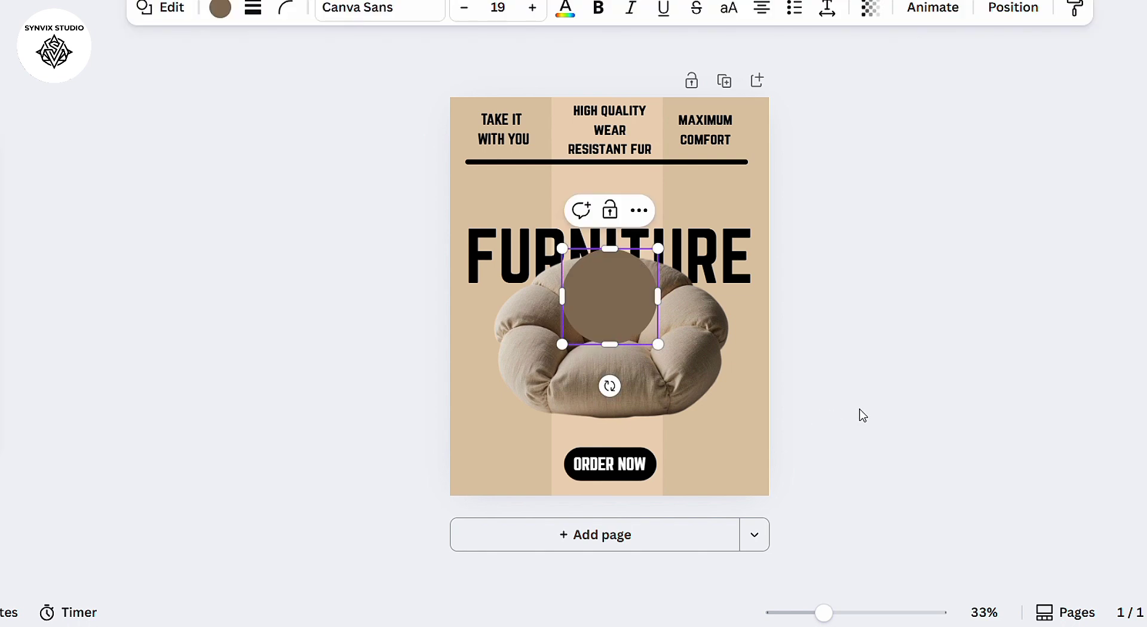
drag(594, 306, 683, 400)
mouse_move(745, 435)
mouse_down()
mouse_move(683, 388)
mouse_move(693, 382)
mouse_move(744, 435)
mouse_up()
ctrl+scroll(744, 435, up, 5)
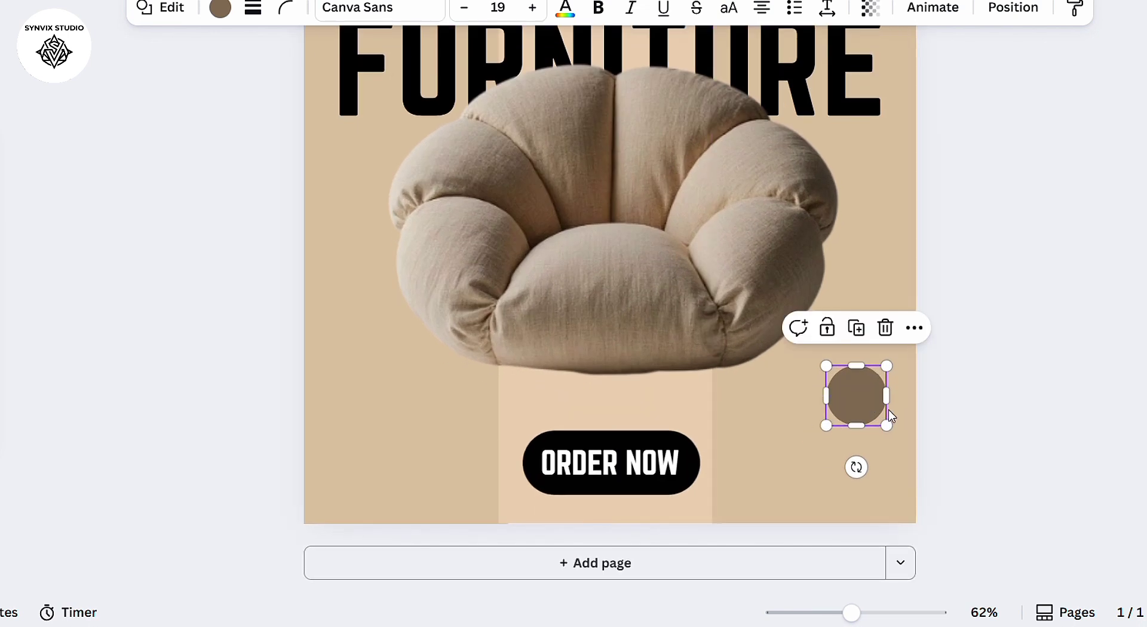
mouse_move(883, 423)
mouse_down()
mouse_move(860, 396)
mouse_move(874, 376)
mouse_move(876, 429)
mouse_up()
Step: Duplicate the small circle twice to form an evenly spaced vertical column of three
key(ctrl+d)
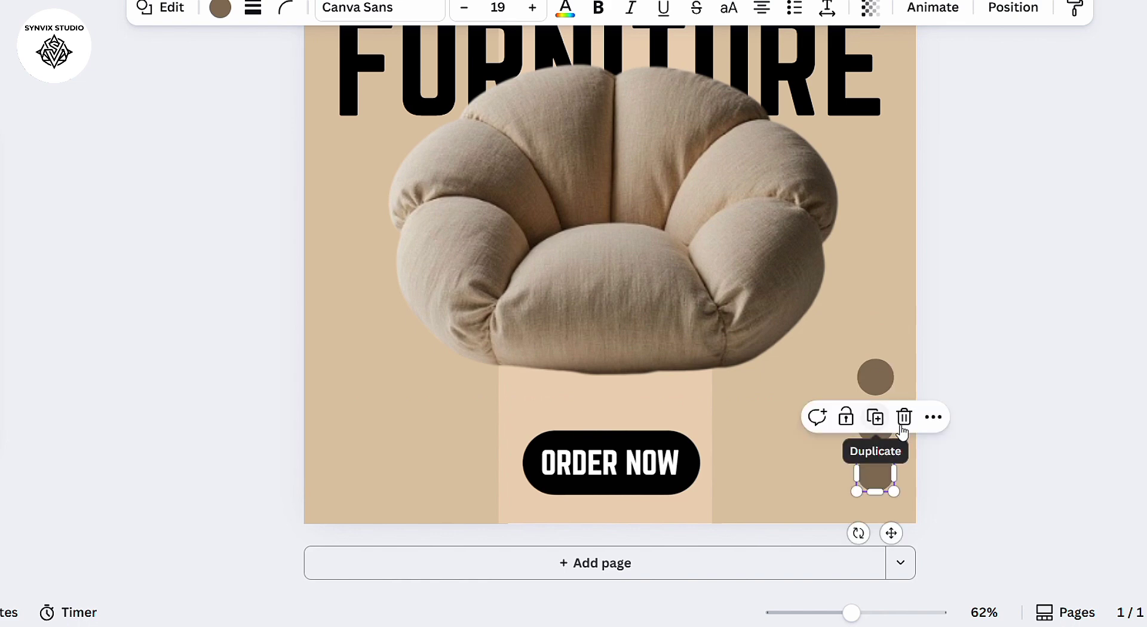
click(1020, 409)
scroll(993, 391, down, 5)
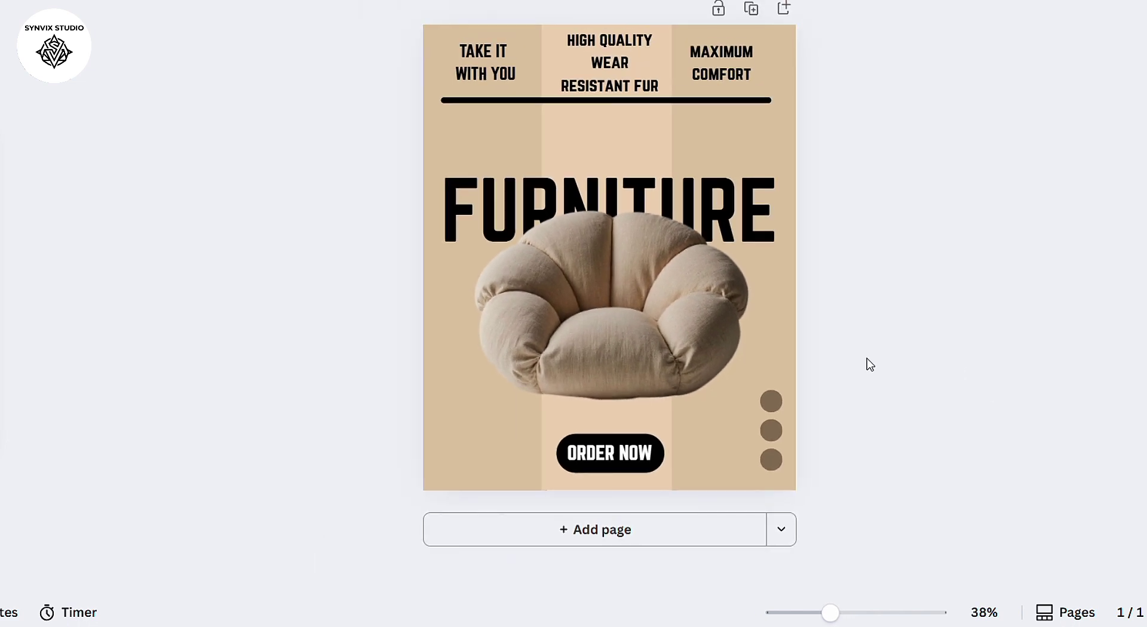
Step: Recolor the middle circle with the light beige sampled from the poster's central stripe
click(772, 432)
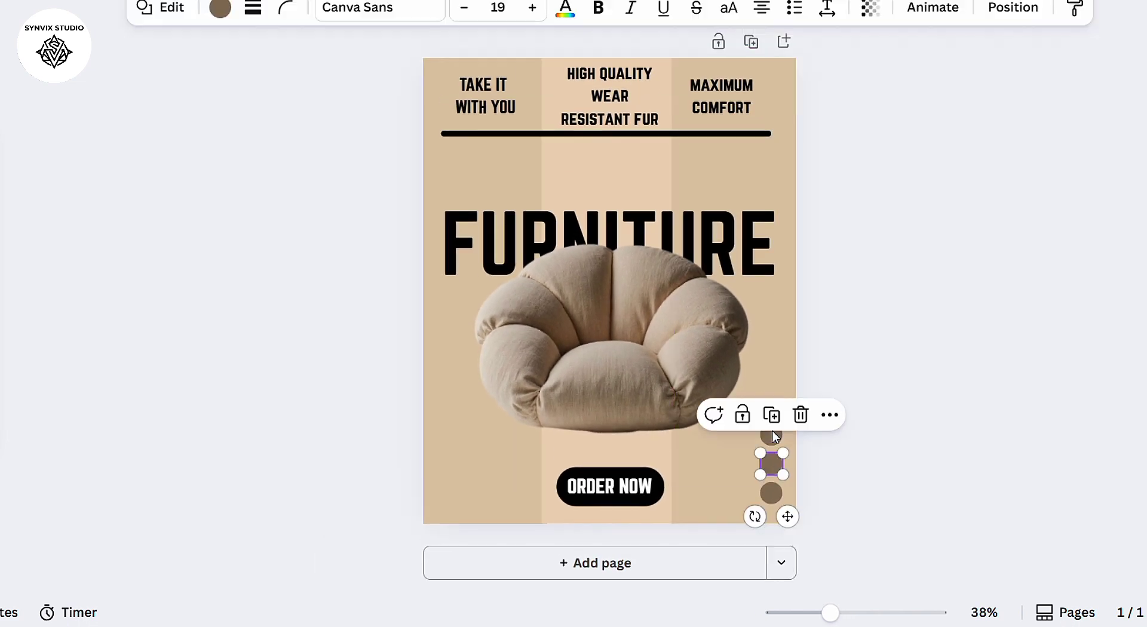
click(220, 8)
click(226, 51)
click(101, 140)
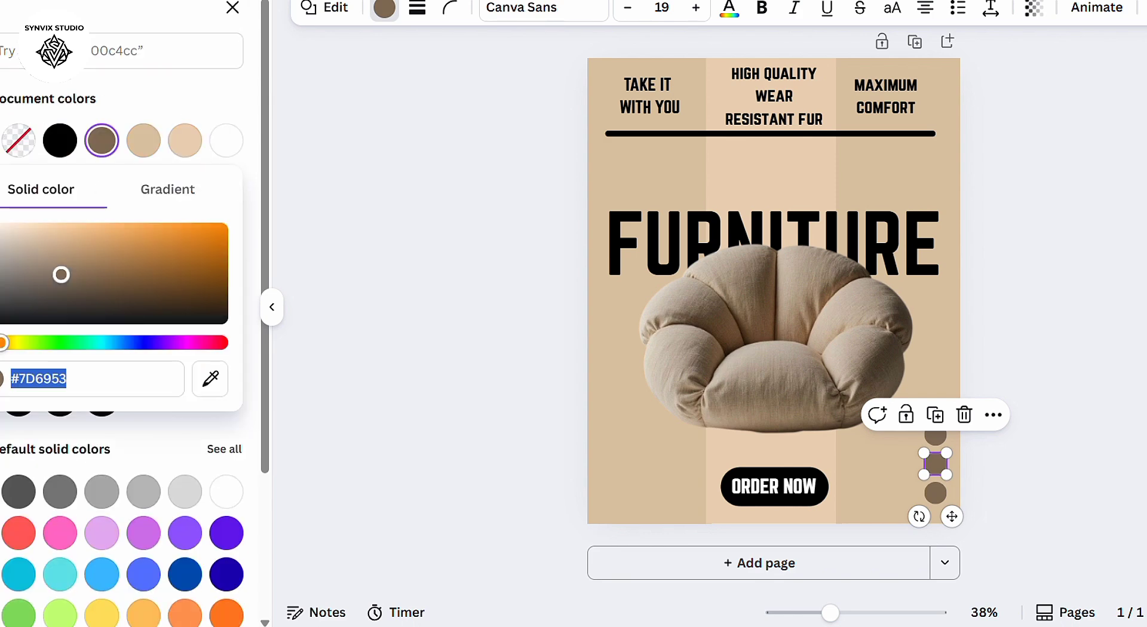
click(211, 379)
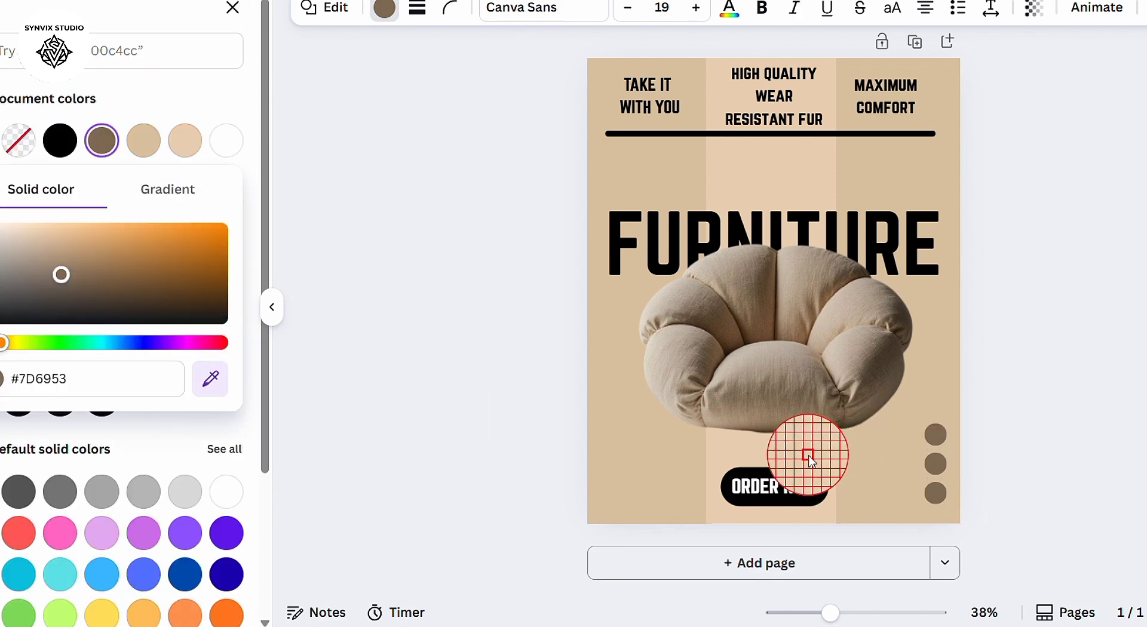
click(806, 454)
click(1026, 456)
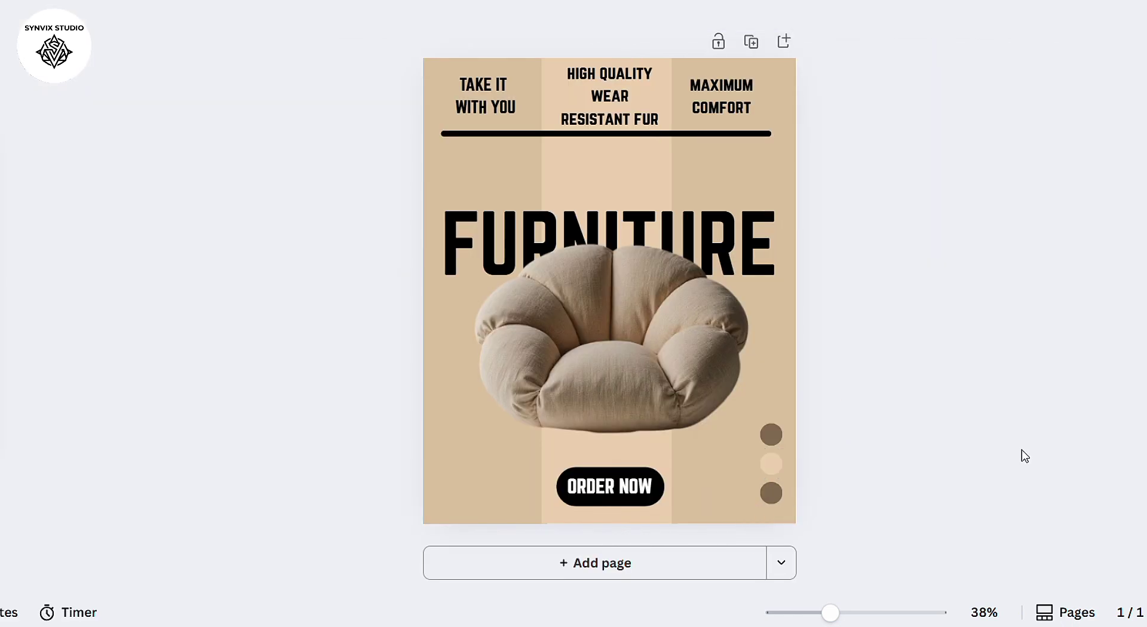
Step: Recolor the bottom circle of the column to a pale cream
click(770, 493)
click(220, 8)
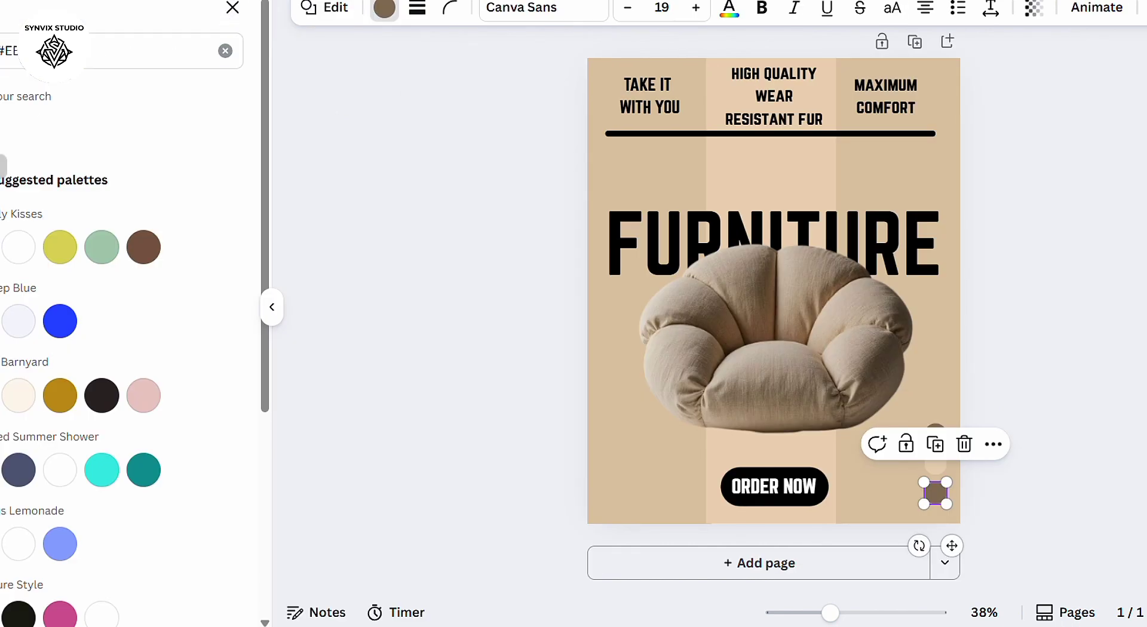
click(0, 130)
click(270, 309)
click(1069, 346)
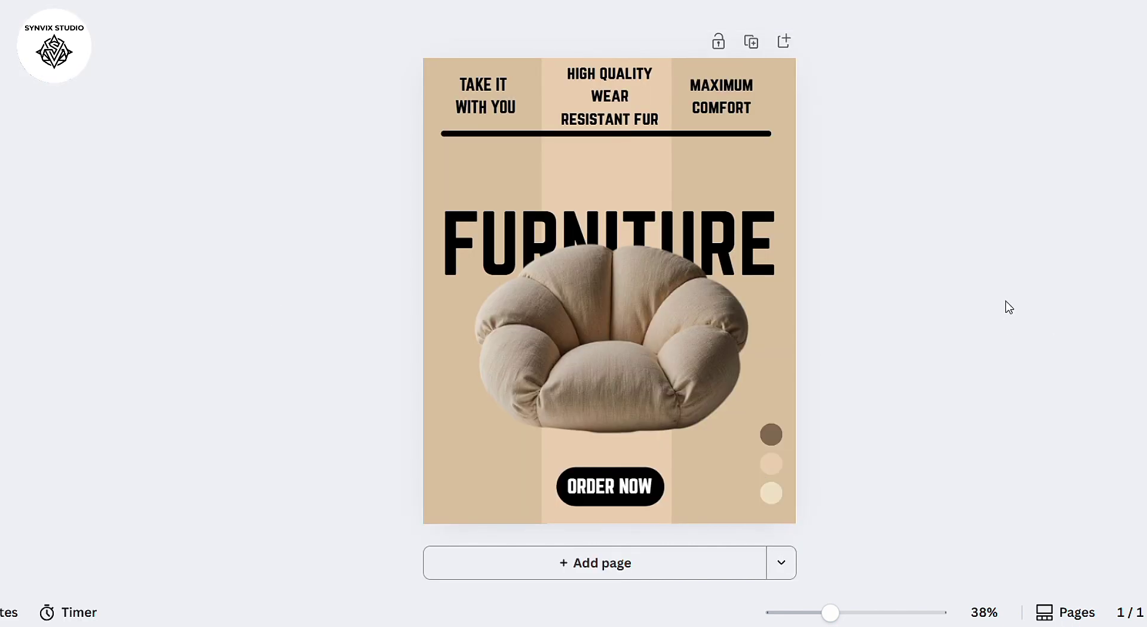
Step: Set the fill color of the column's top circle to #E8CBA0
click(773, 438)
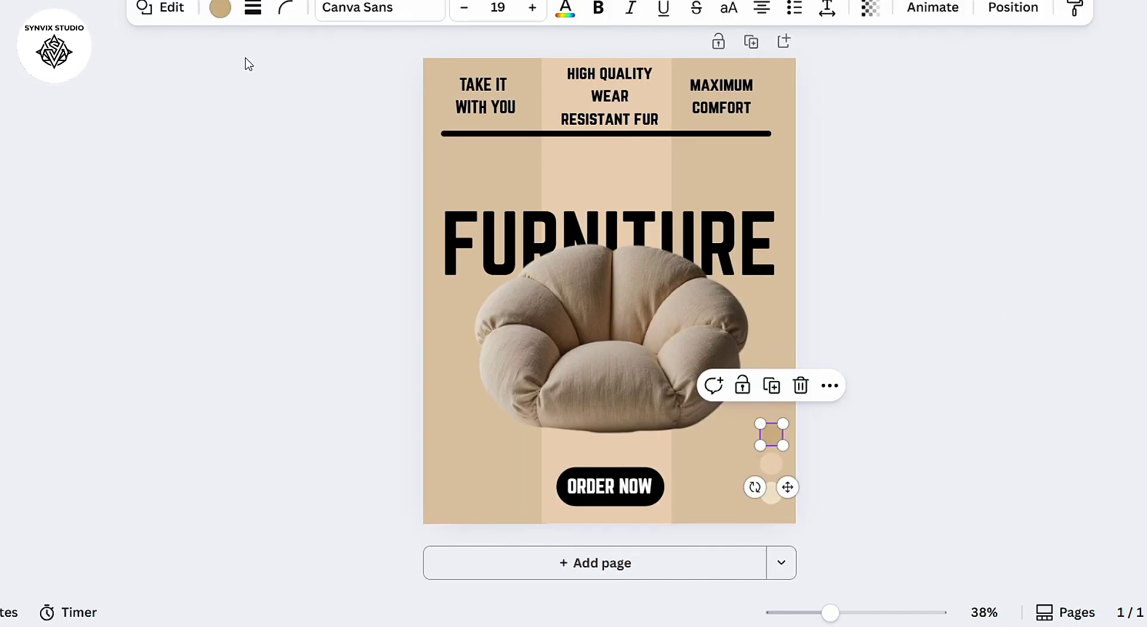
click(221, 8)
triple_click(108, 97)
text(#E8CBA0)
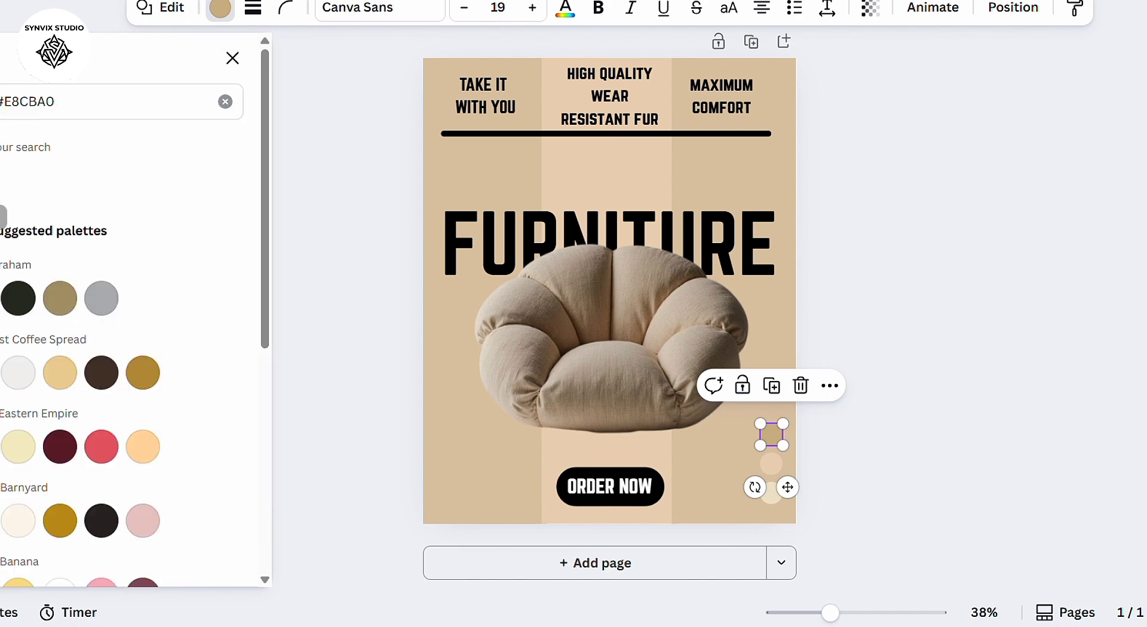
click(0, 183)
click(1024, 386)
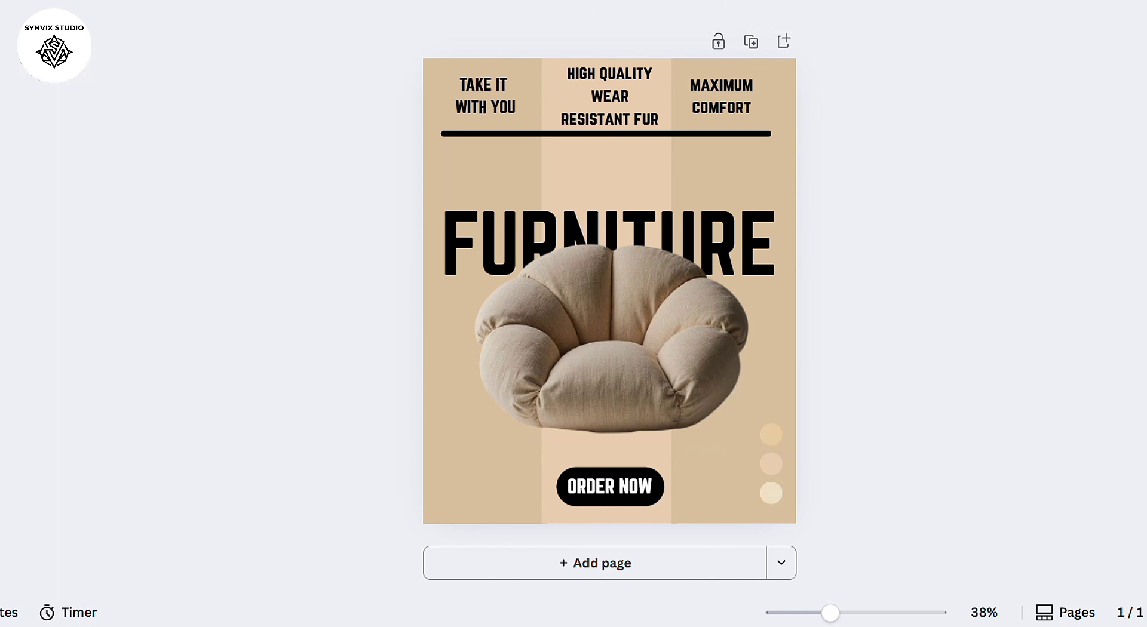
click(0, 158)
click(79, 93)
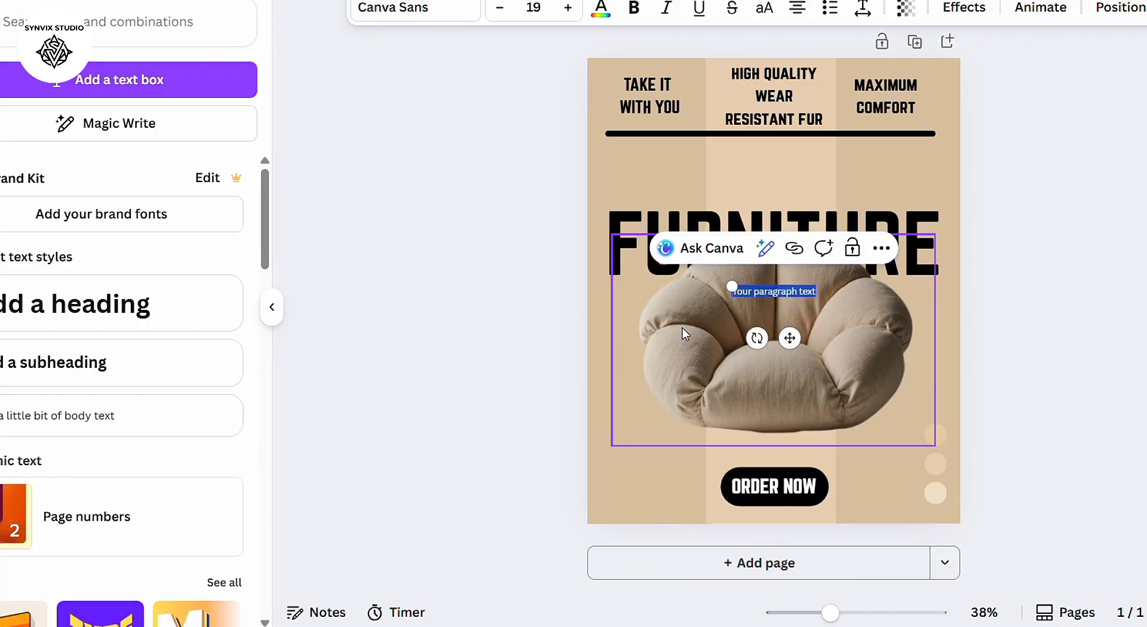
text(@synvix_studio)
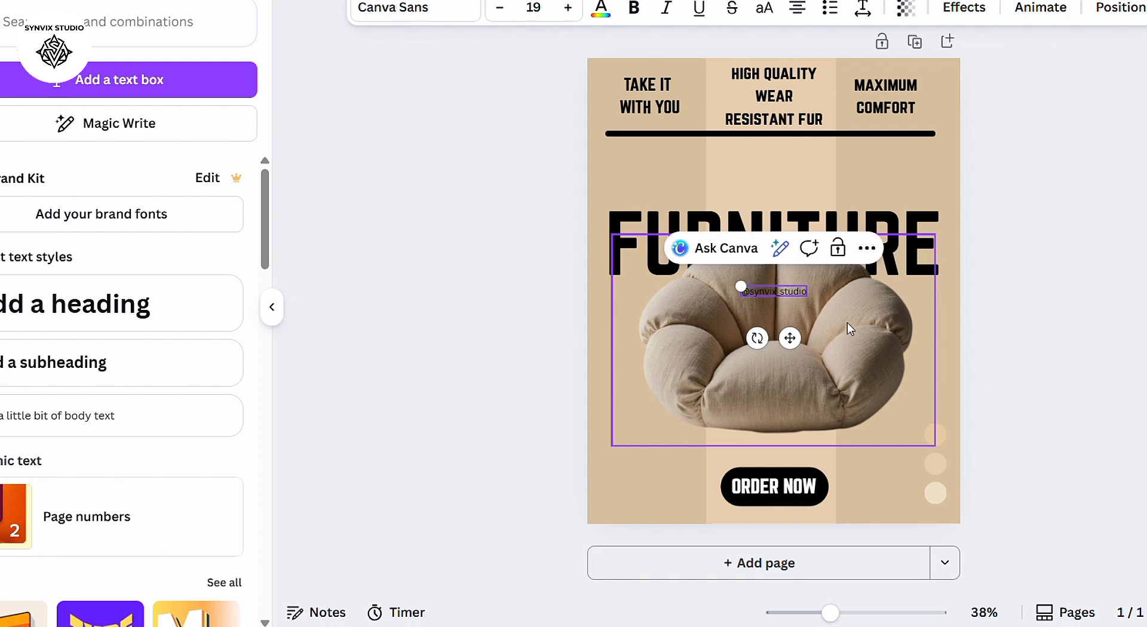
key(ctrl+a)
click(416, 14)
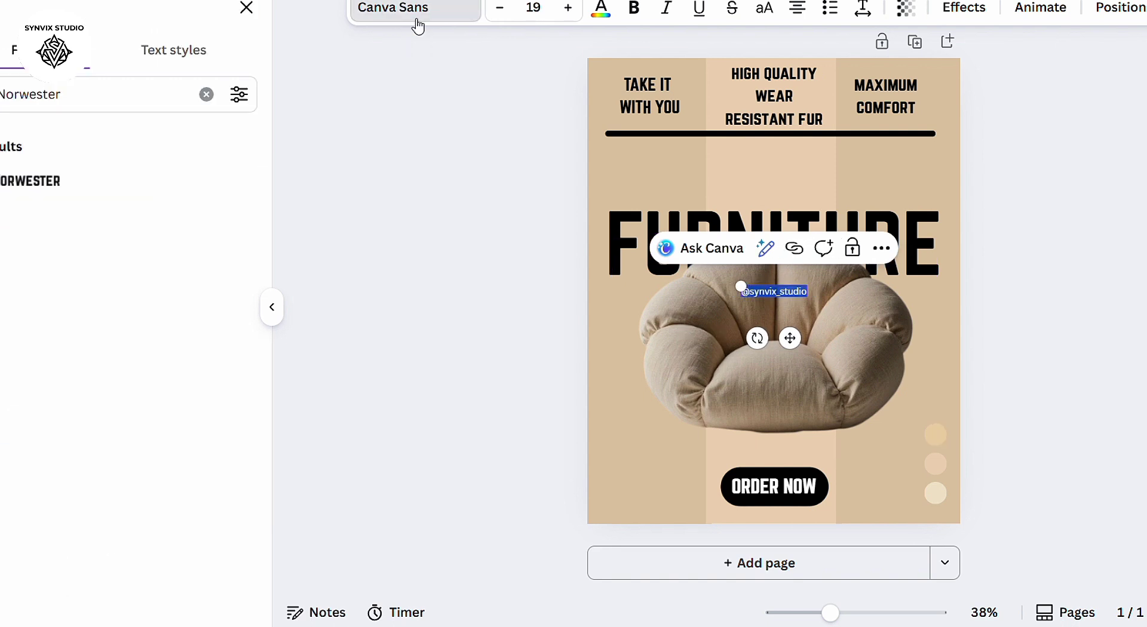
click(206, 94)
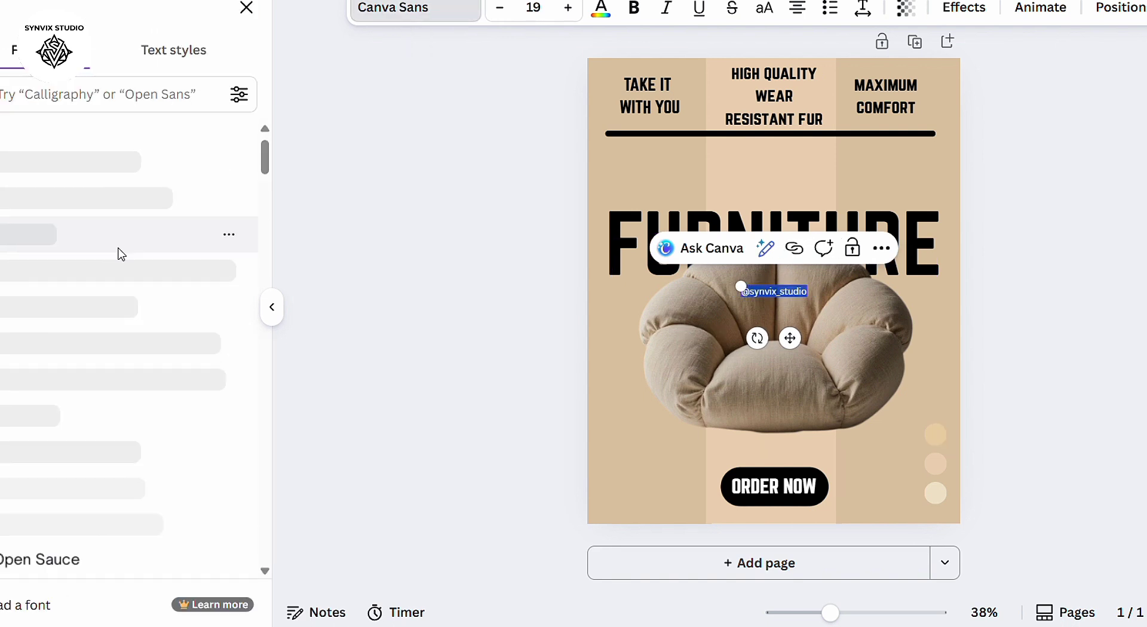
scroll(107, 335, down, 4)
click(92, 308)
scroll(87, 346, down, 5)
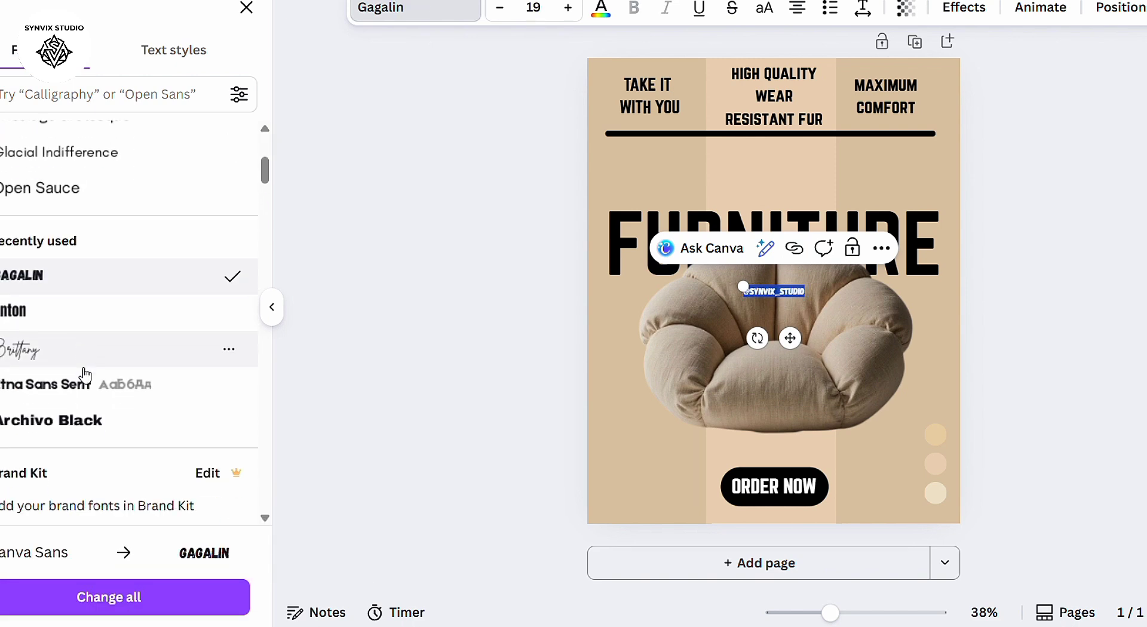
click(89, 328)
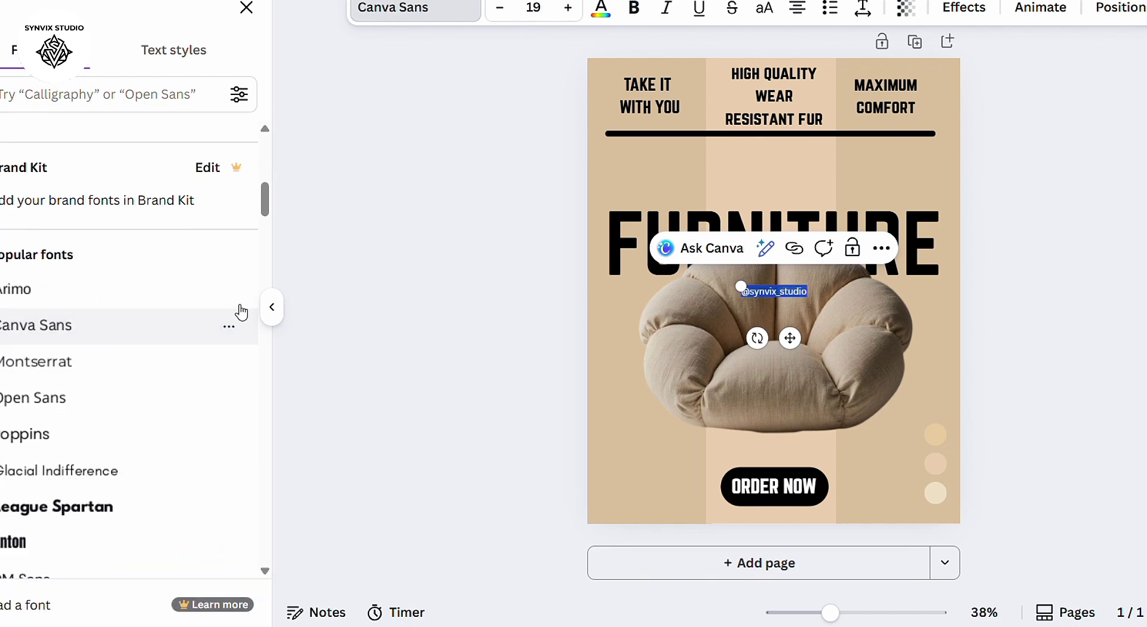
drag(735, 282, 615, 507)
click(540, 328)
click(756, 292)
drag(674, 559, 659, 559)
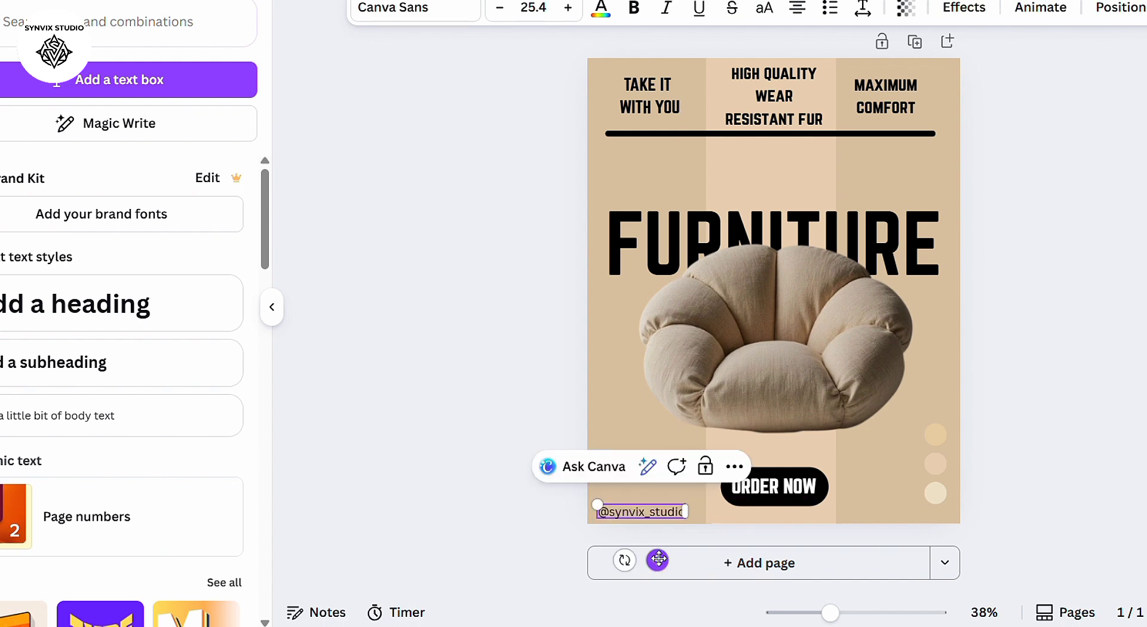
click(1111, 376)
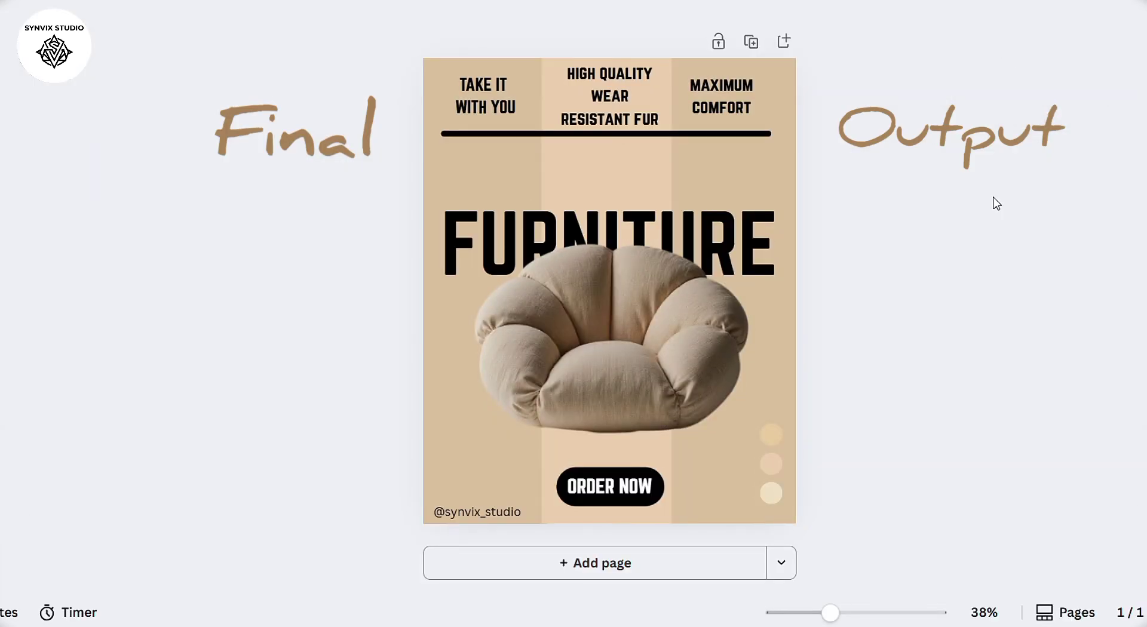